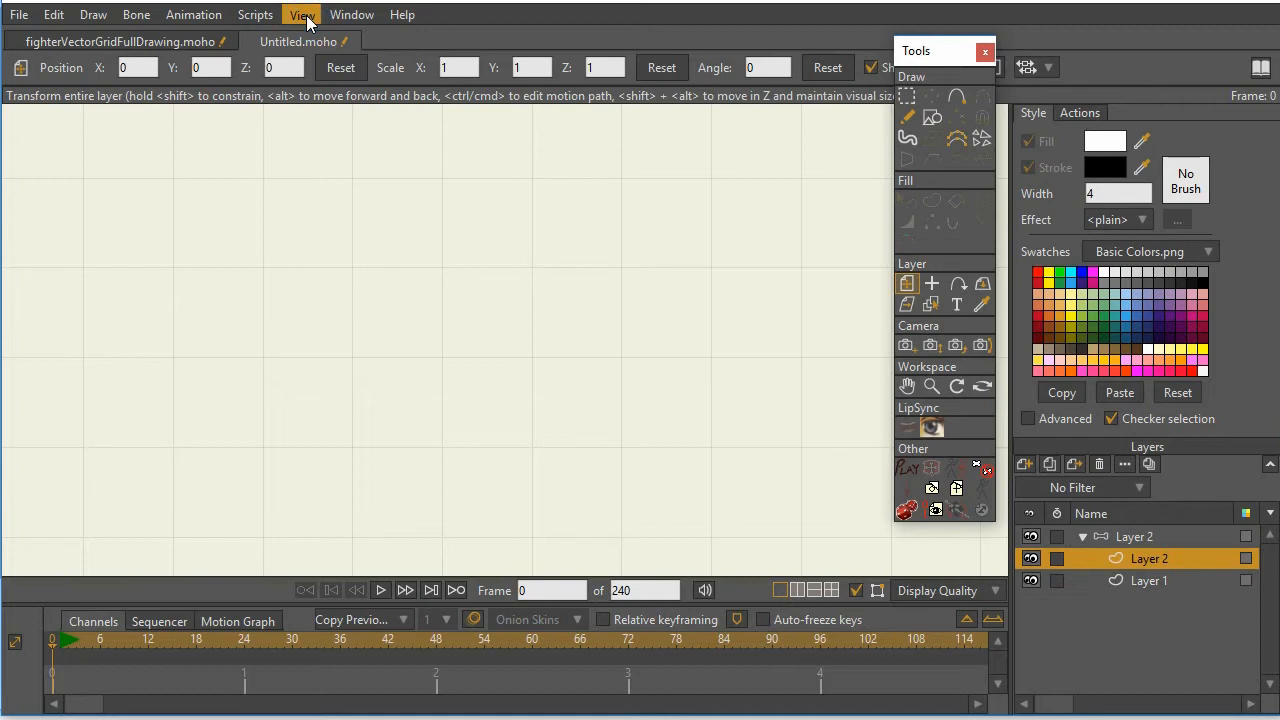
Step: Check the square grid's spacing in the grid settings and accept the settings
click(360, 168)
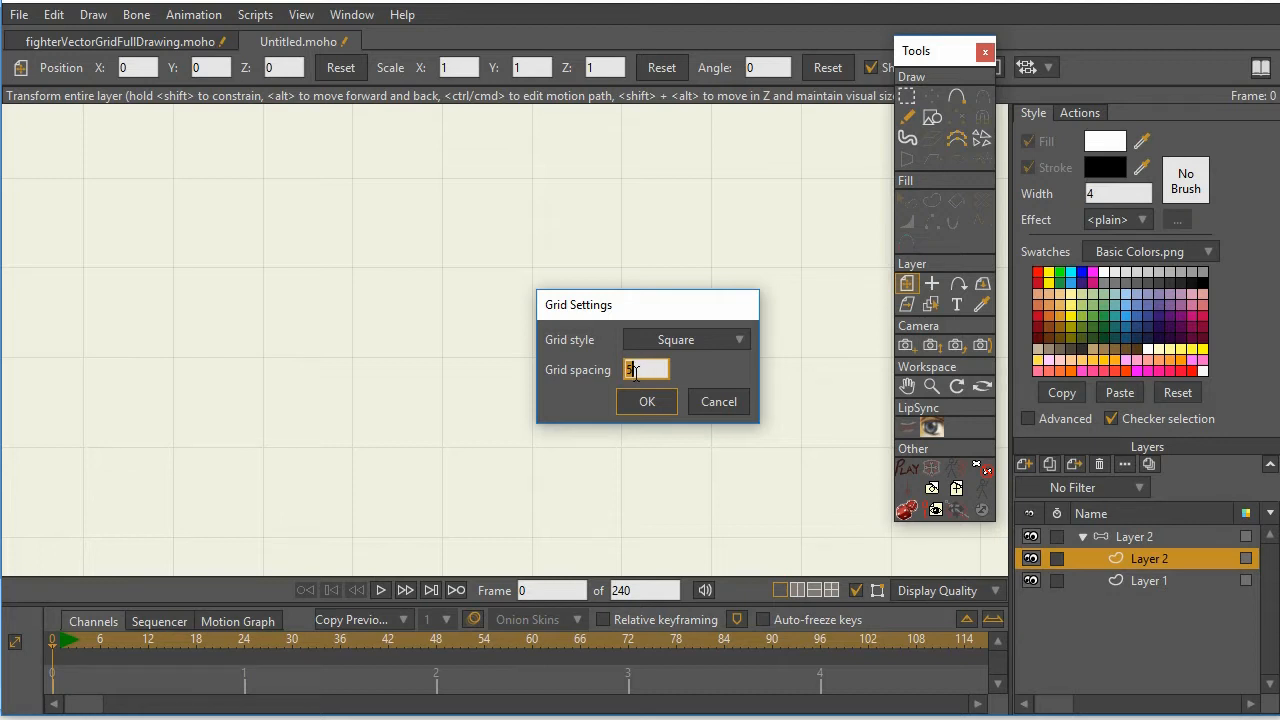
key(Return)
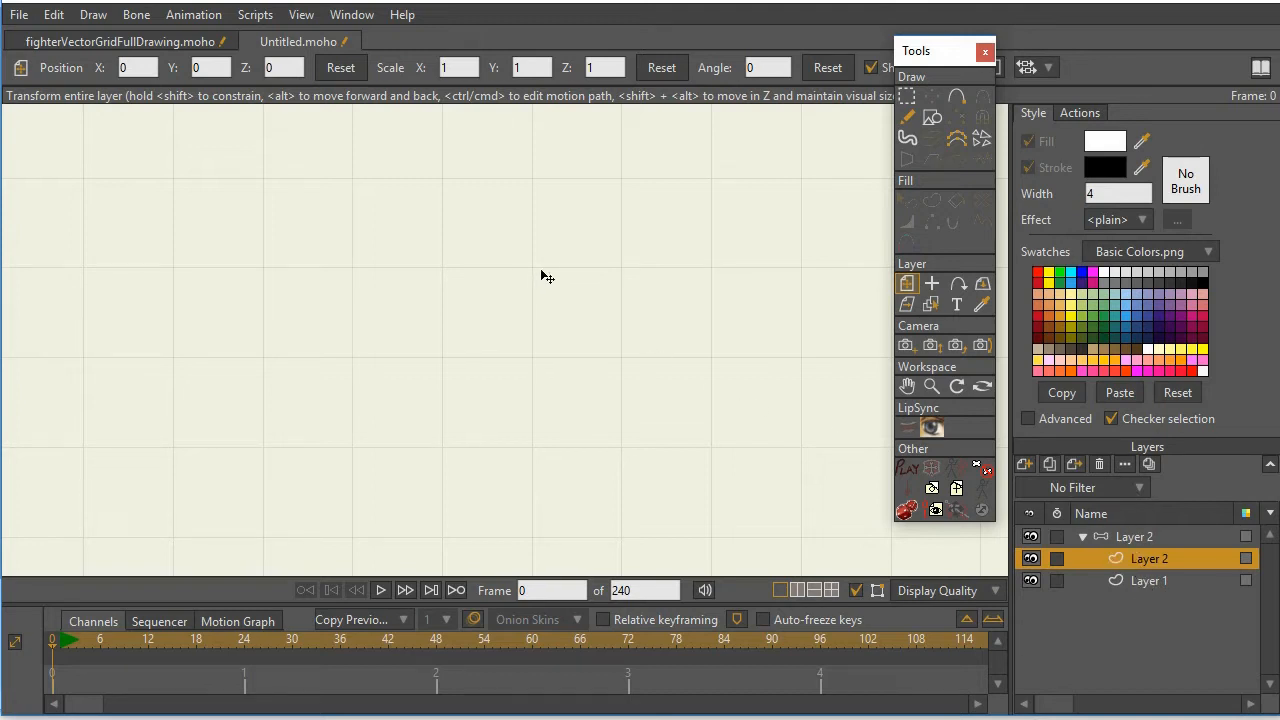
Step: Move vector Layer 1 down and left off the origin, to about X -0.0241, Y -0.0189
click(1146, 584)
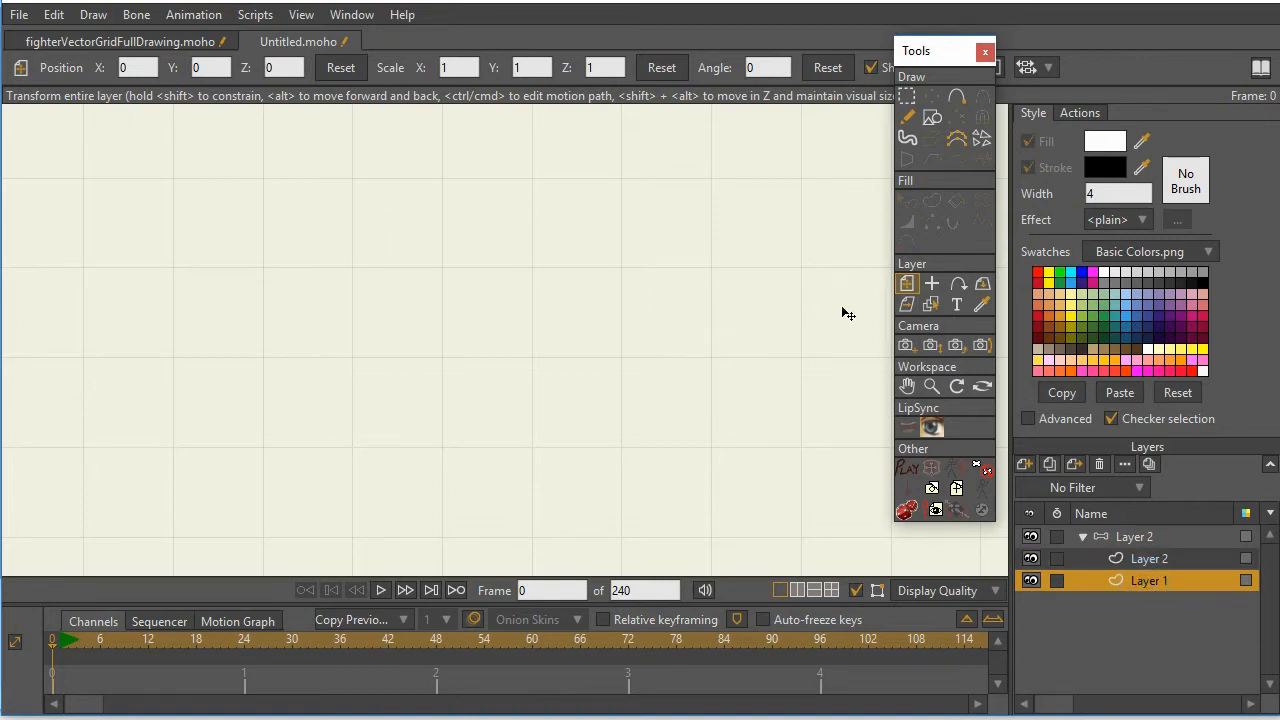
drag(687, 324, 539, 451)
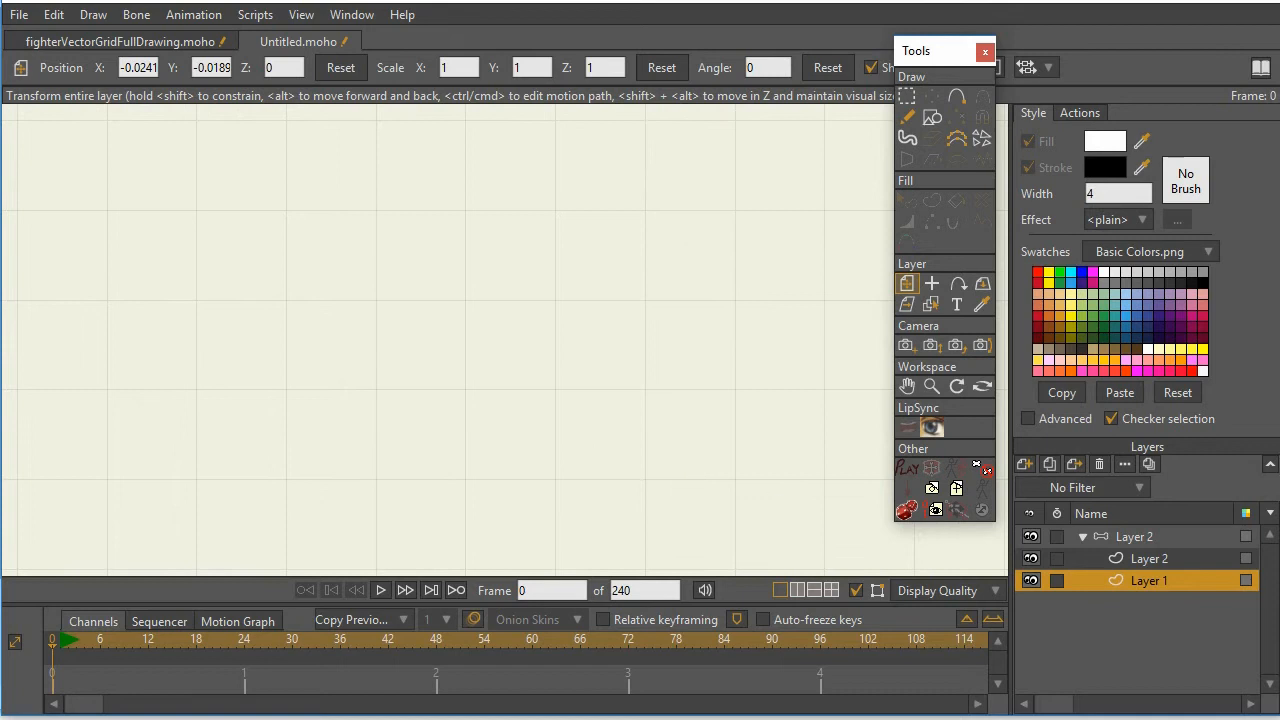
Step: Compare the grid alignment and position values of Layer 1, vector Layer 2 and their parent bone layer
click(1174, 561)
click(1176, 582)
click(1167, 560)
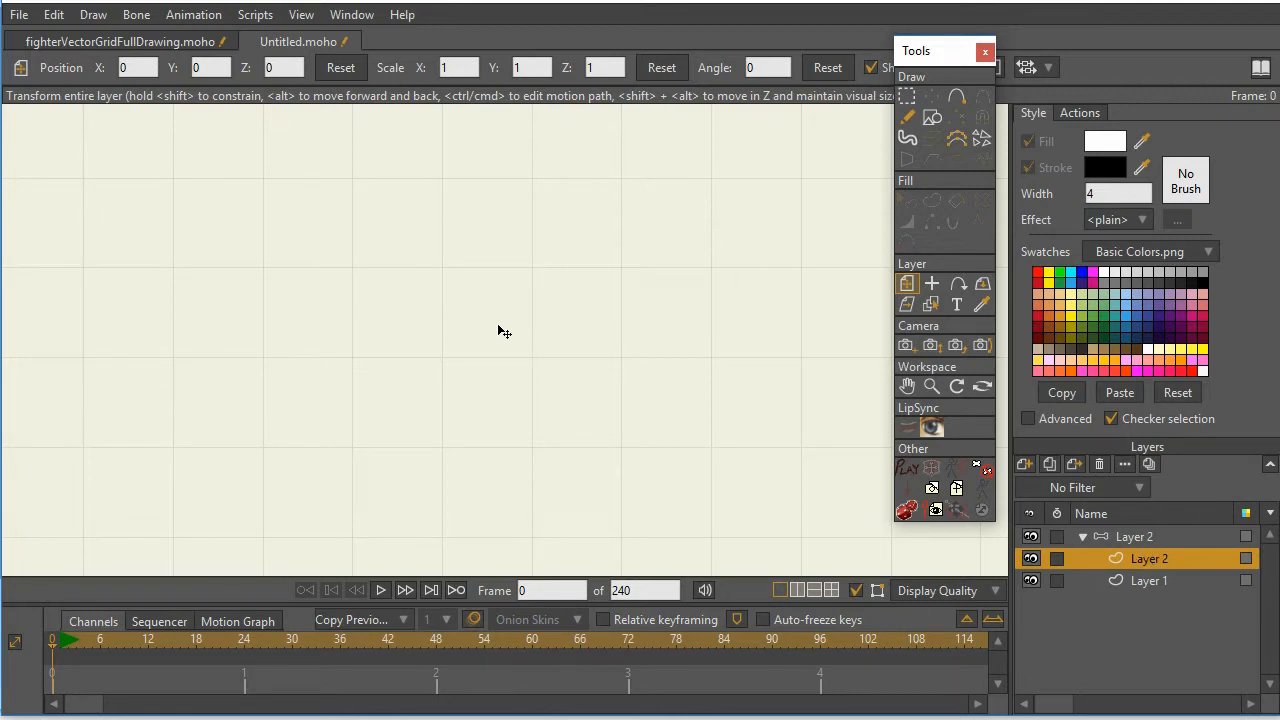
click(1162, 540)
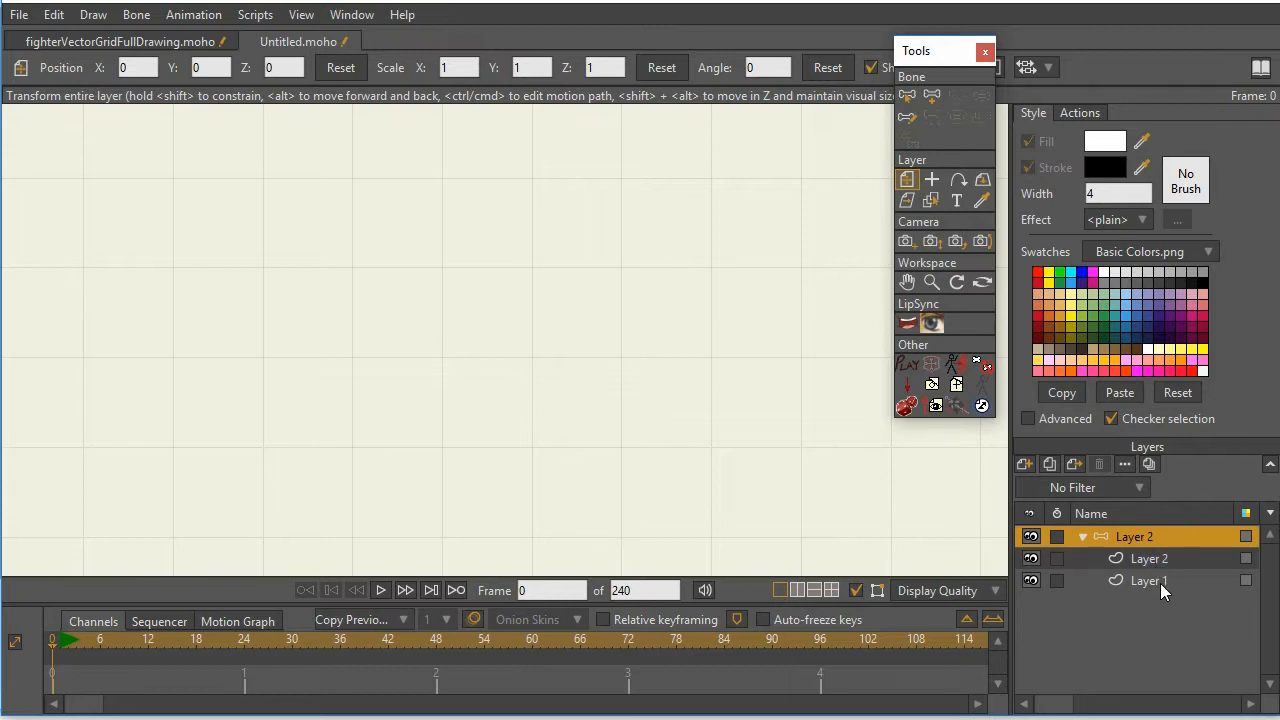
click(1160, 588)
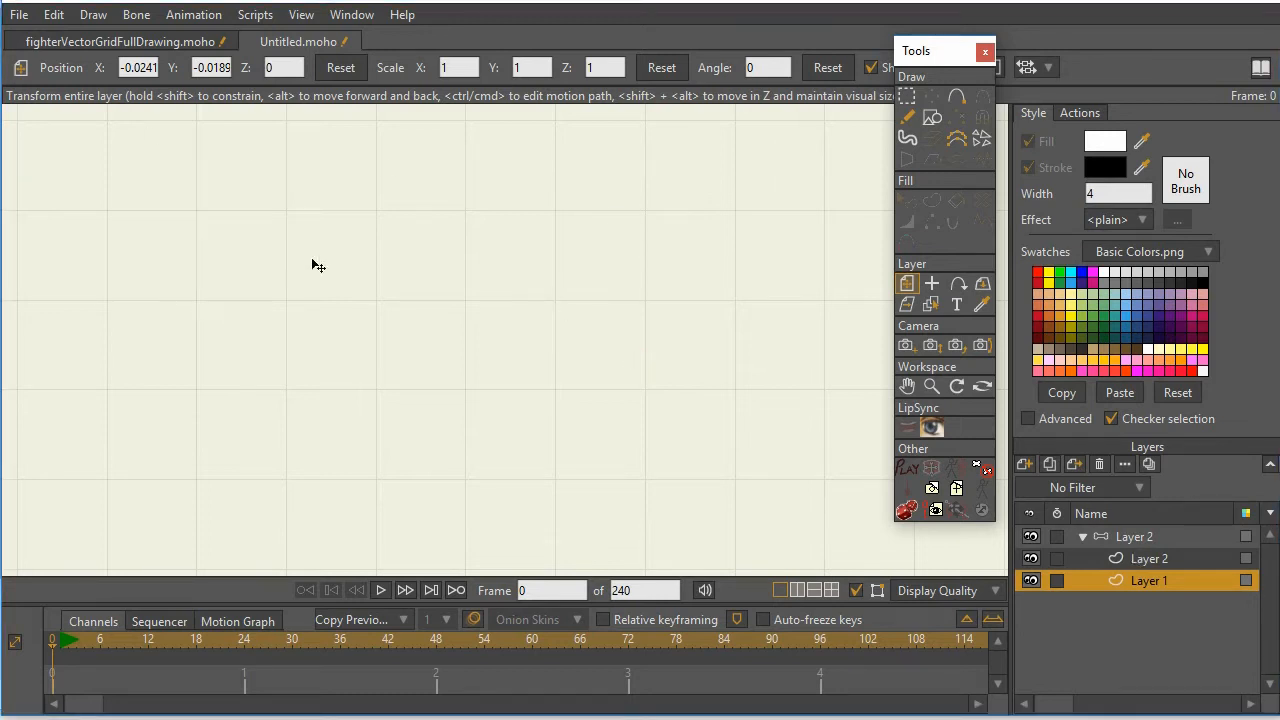
click(1175, 540)
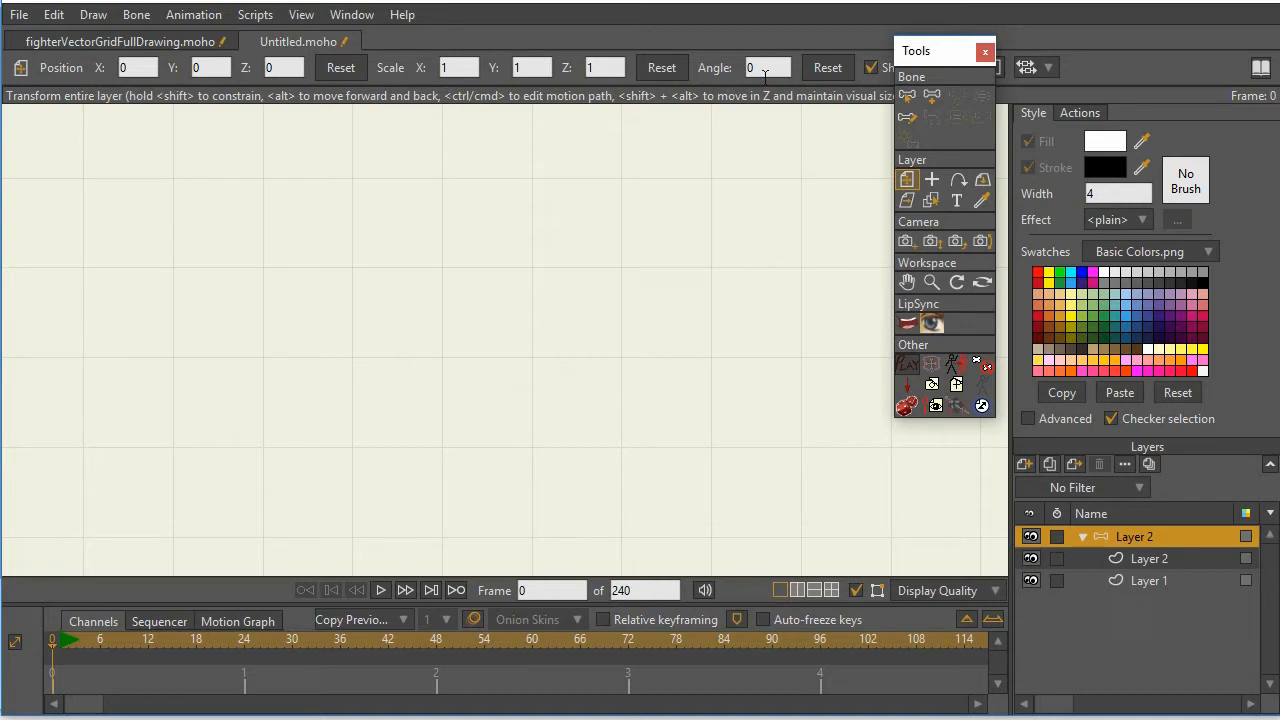
click(1140, 560)
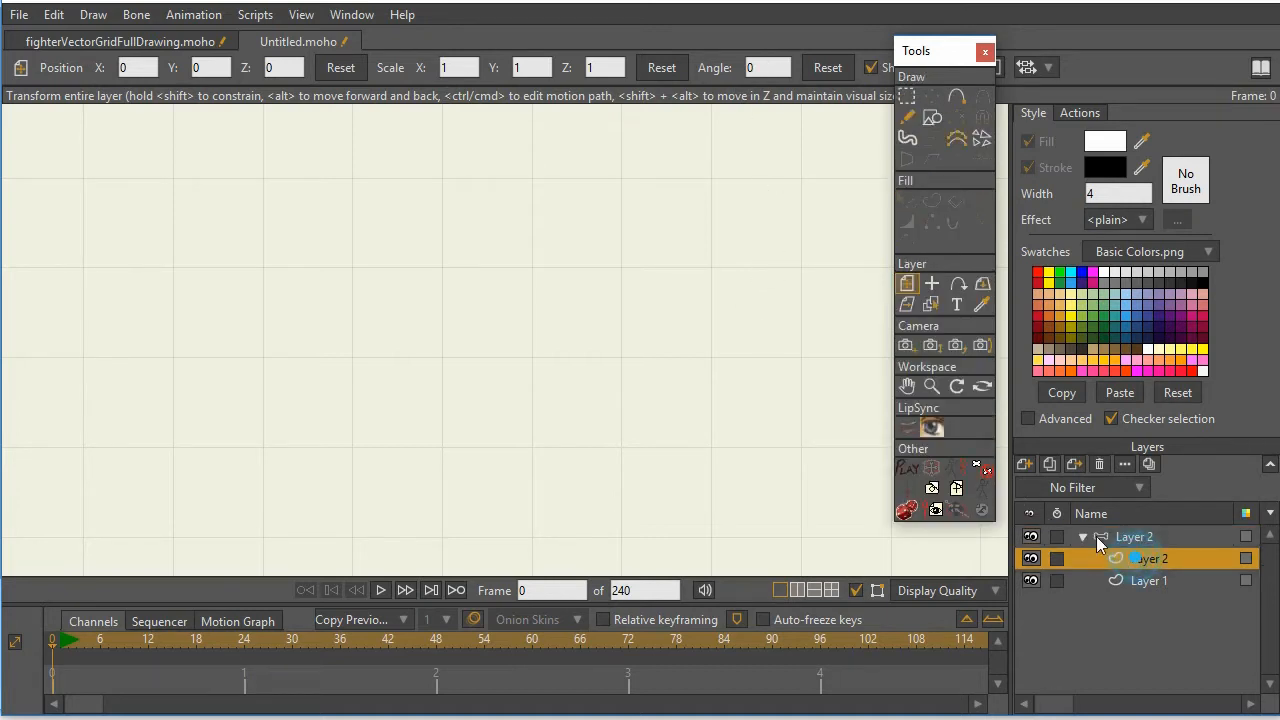
click(1150, 580)
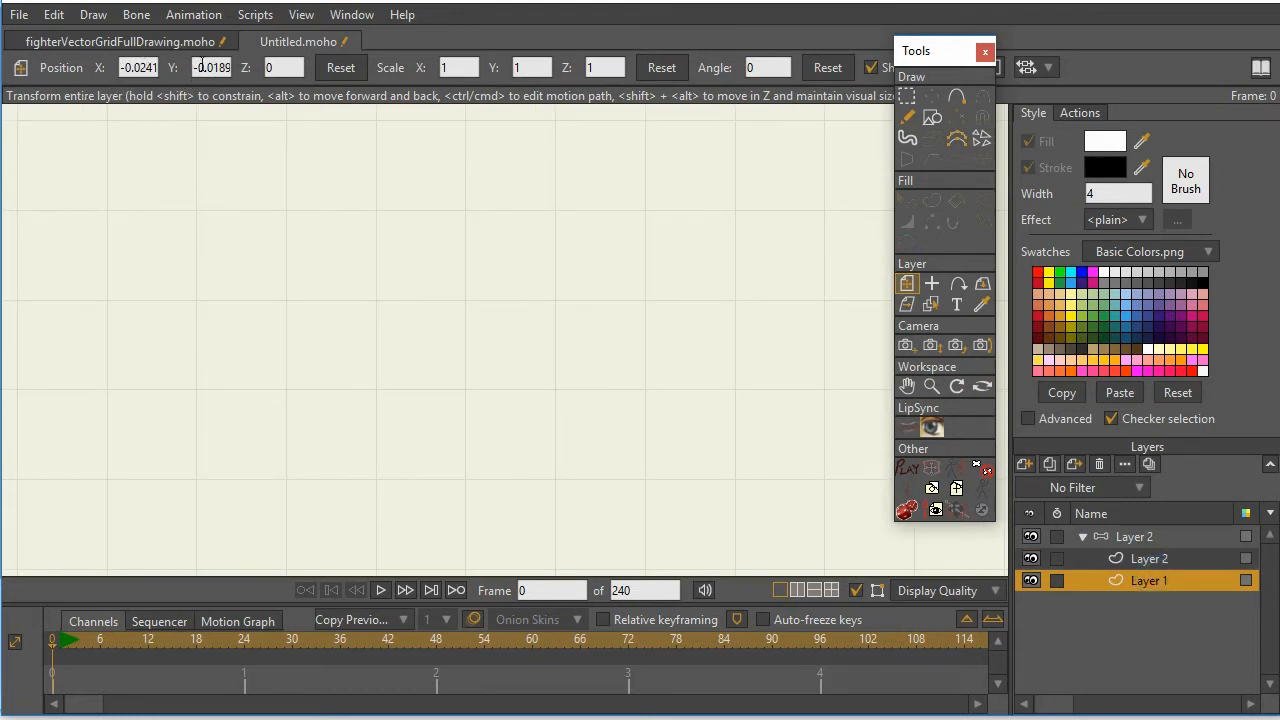
Step: Reset Layer 1's position and check that its grid lines up with the other layers
click(341, 67)
click(1152, 559)
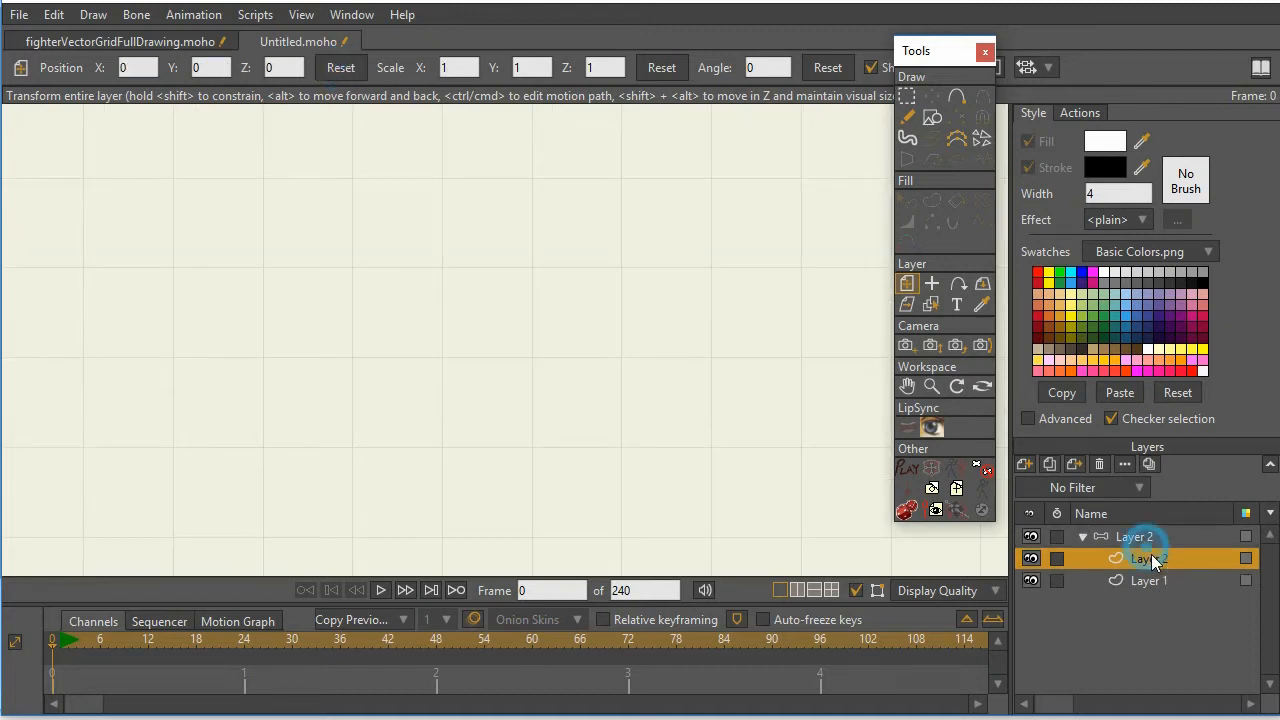
click(1147, 580)
click(1155, 559)
click(1153, 538)
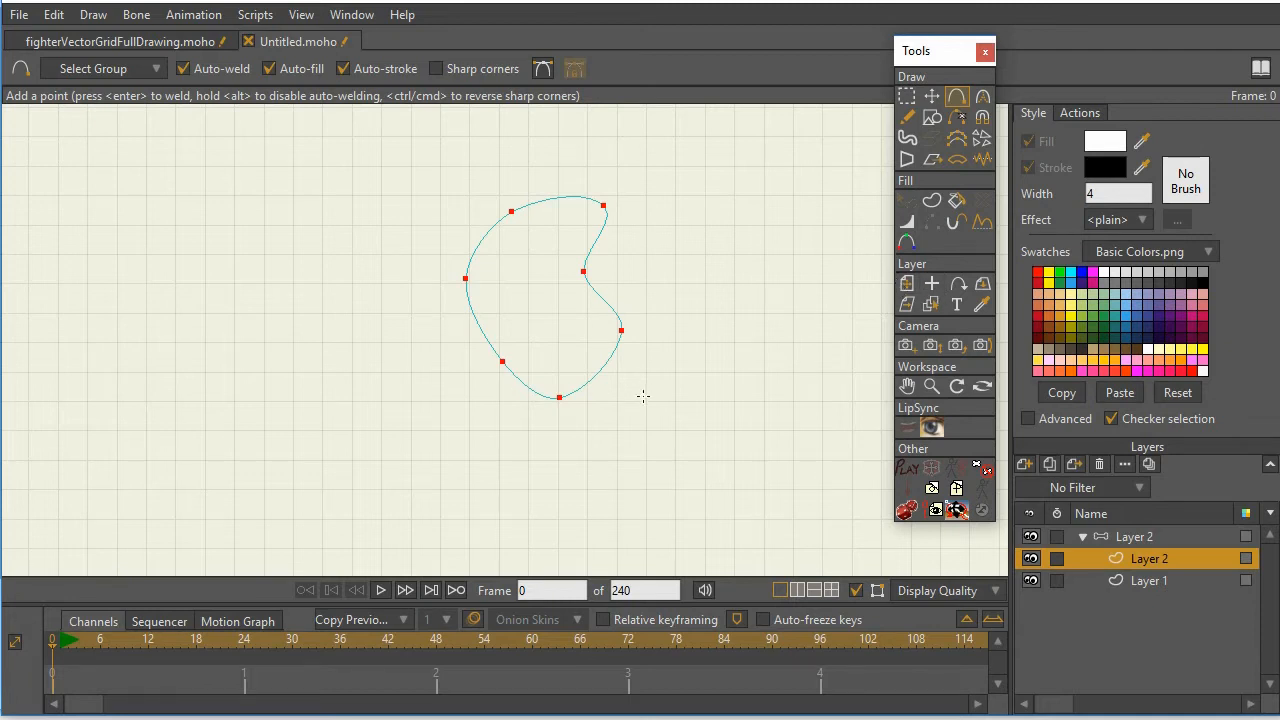
Step: Move the whole curved shape on vector Layer 2 freely, placing its centre at about X -0.0501, Y 0.4033
click(907, 96)
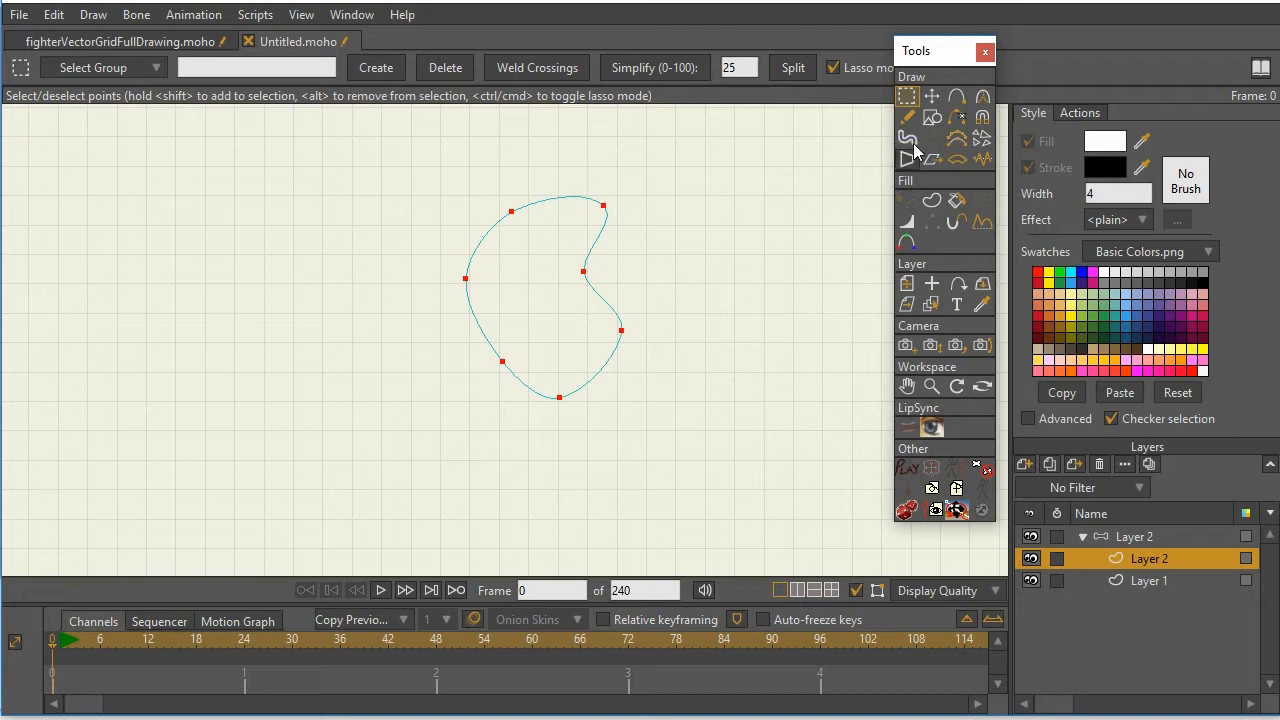
click(933, 98)
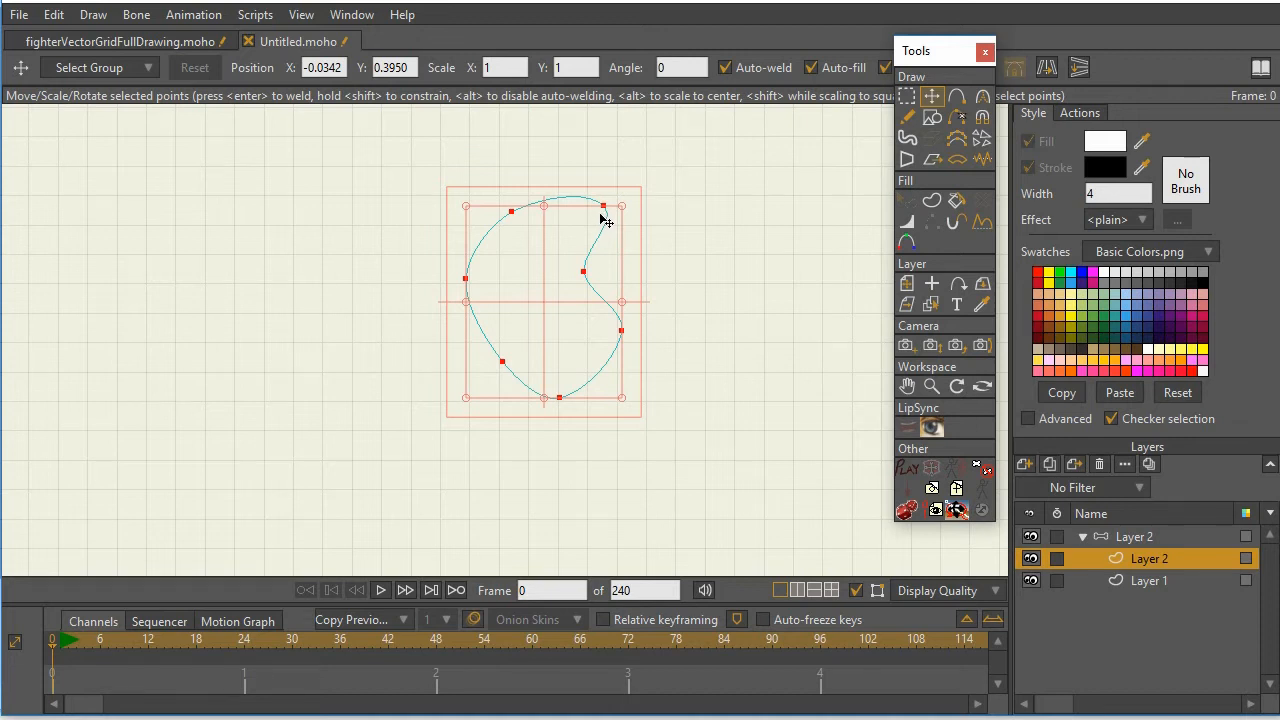
drag(602, 214, 590, 241)
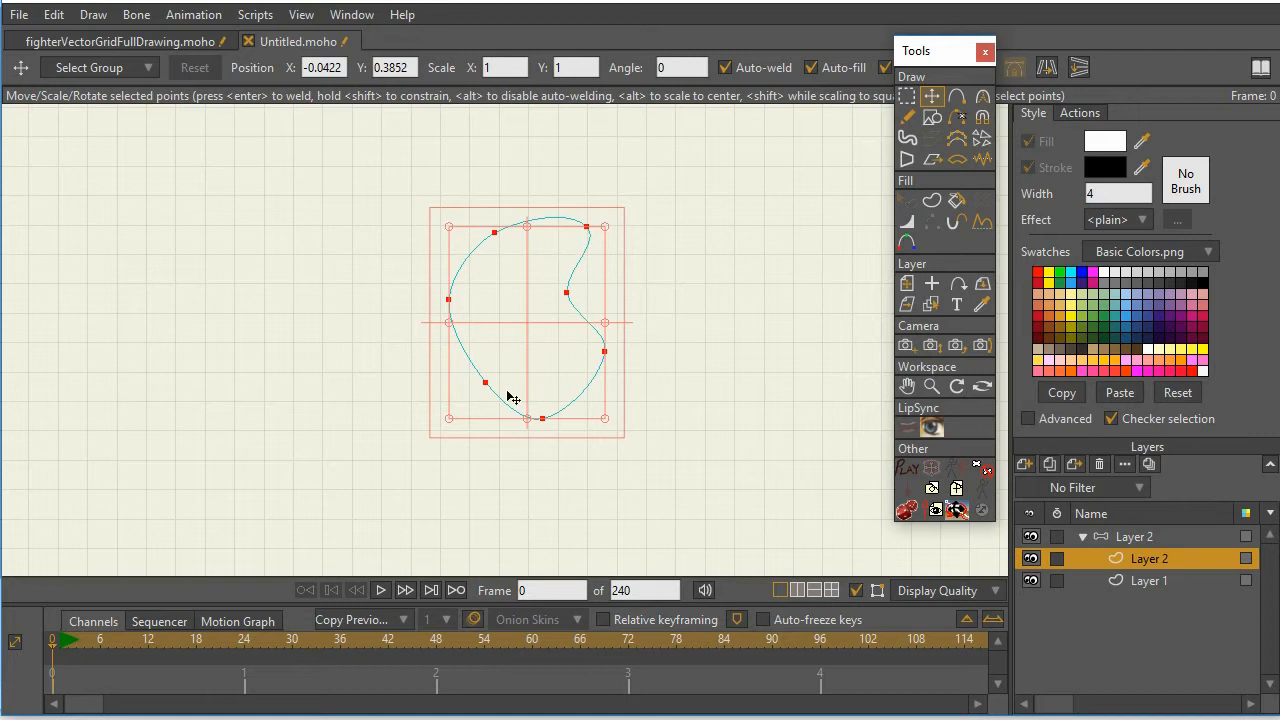
drag(503, 386, 494, 360)
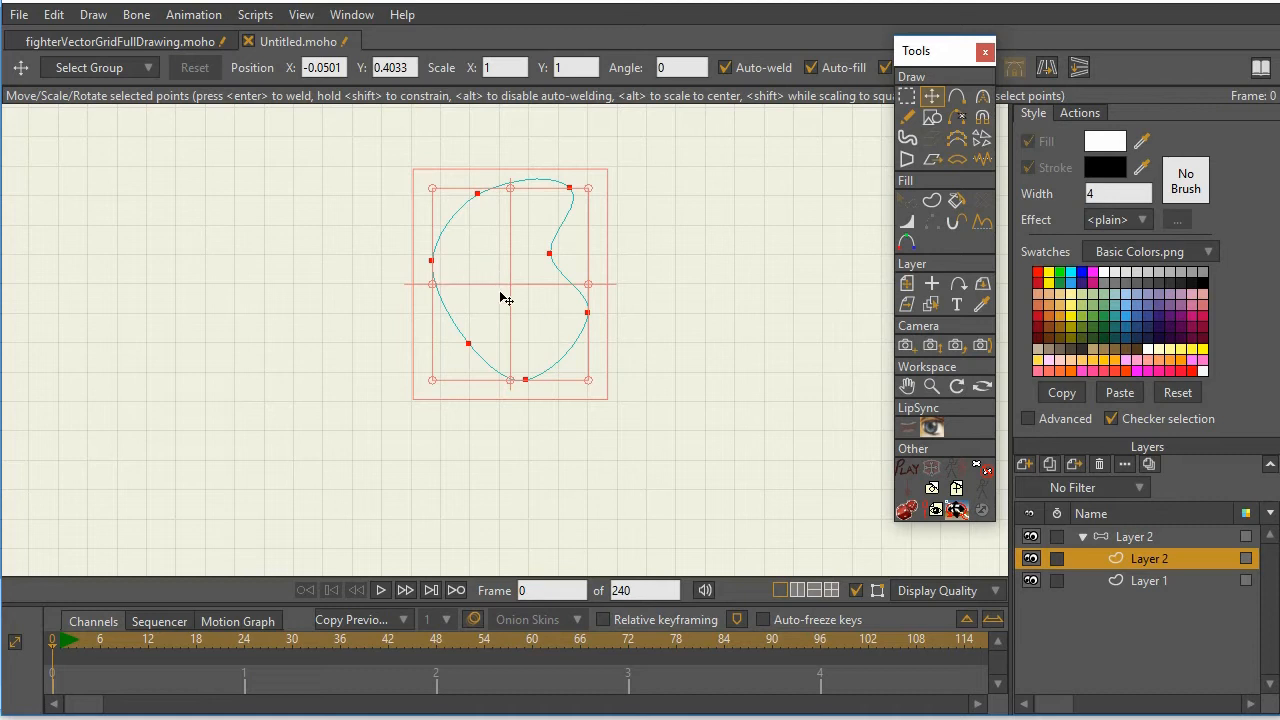
click(449, 263)
drag(481, 276, 483, 277)
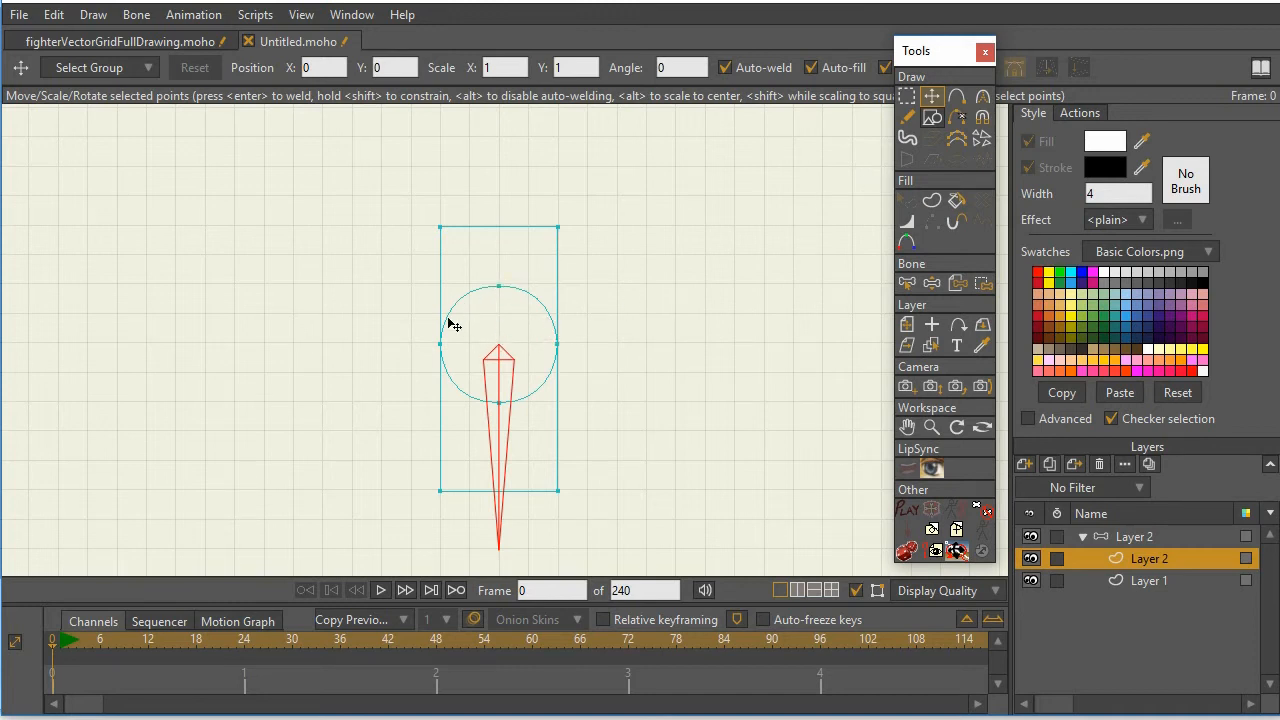
Step: Select all of the circle's points and shrink the circle very slightly about its centre
click(908, 98)
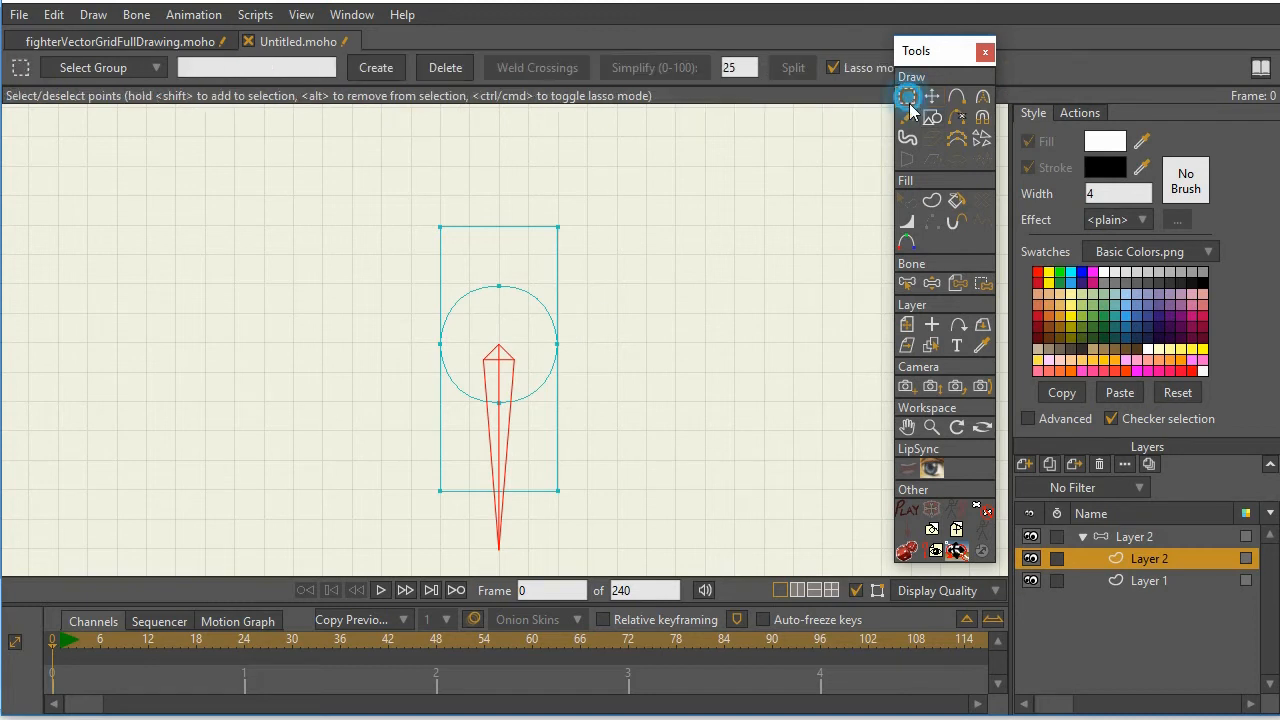
mouse_move(577, 289)
mouse_down()
mouse_move(443, 417)
mouse_move(611, 286)
mouse_move(633, 341)
mouse_up()
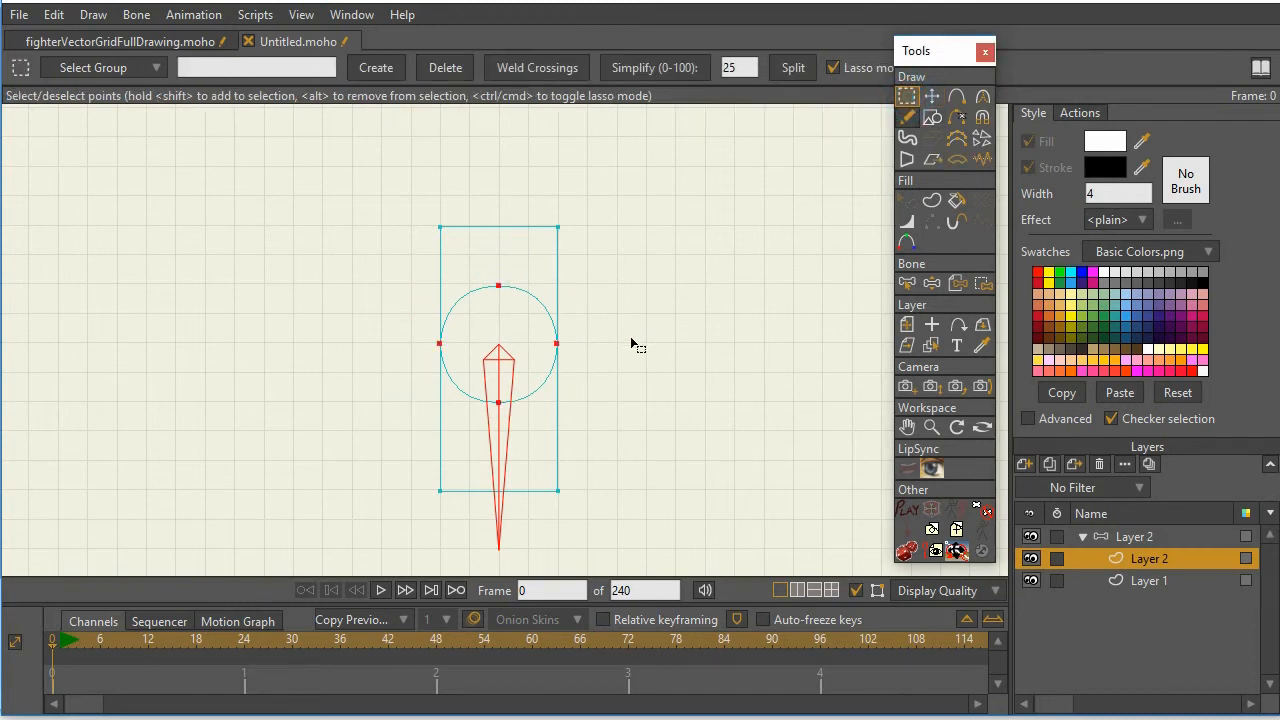
click(930, 98)
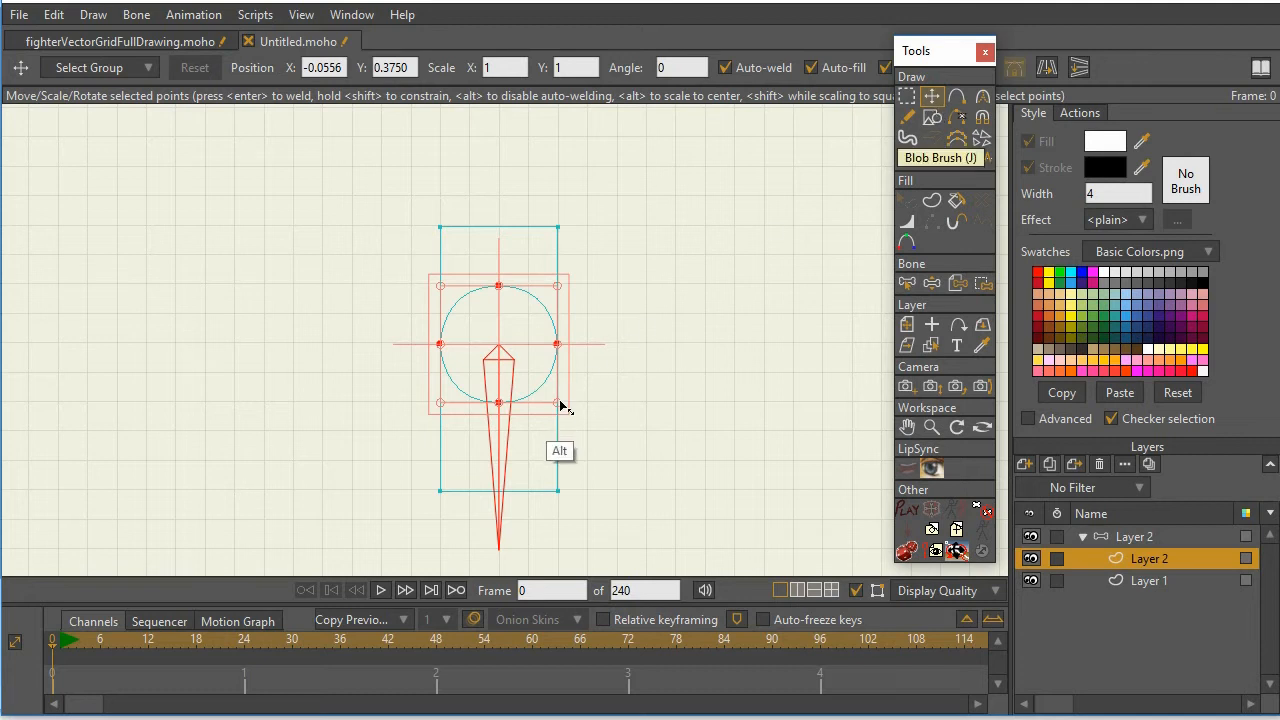
mouse_move(560, 404)
mouse_down()
mouse_move(535, 385)
mouse_move(606, 434)
mouse_move(546, 370)
mouse_move(570, 388)
mouse_move(561, 405)
mouse_up()
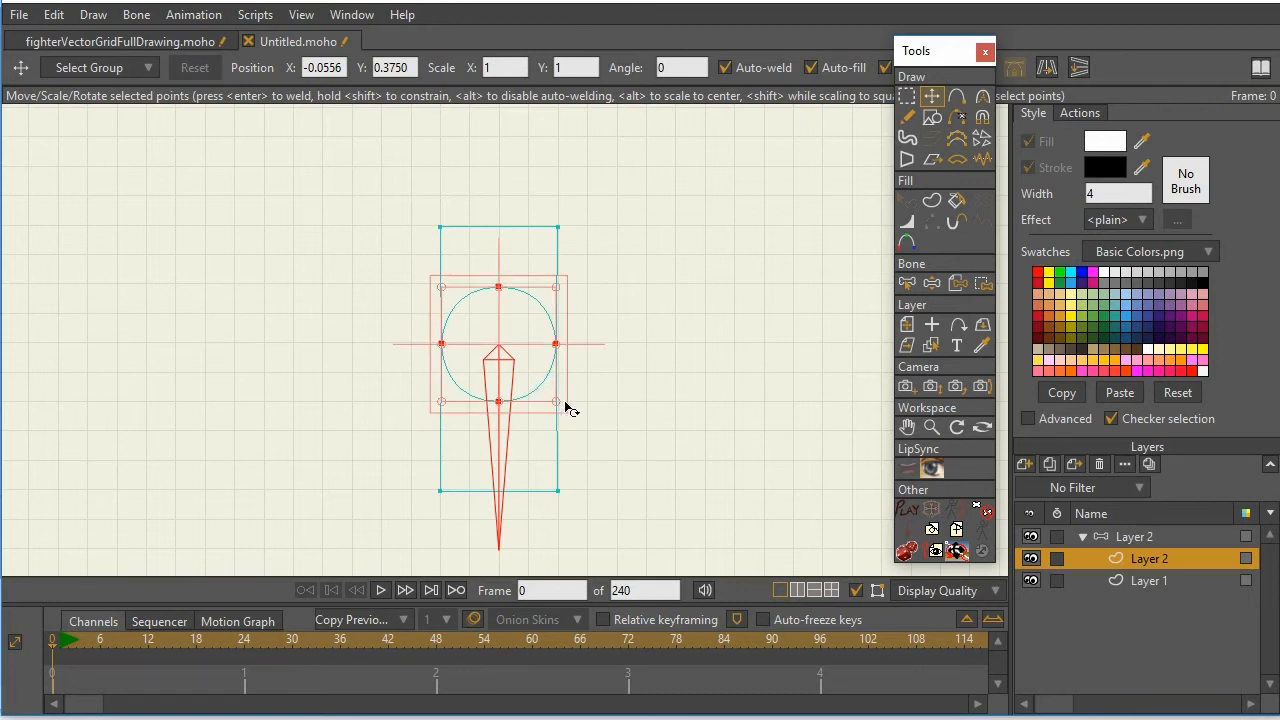
Step: Deselect the circle and move only its uppermost point straight down to about Y 0.3889
click(906, 96)
click(667, 314)
key(t)
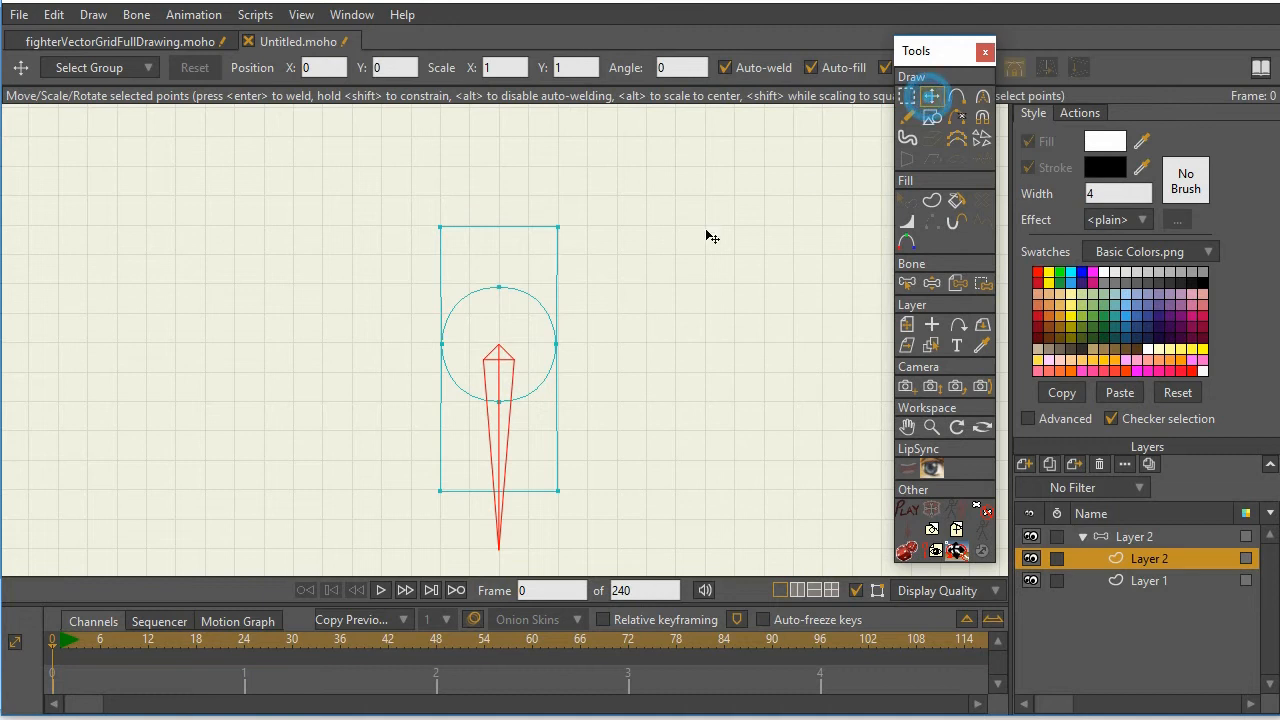
drag(499, 288, 499, 315)
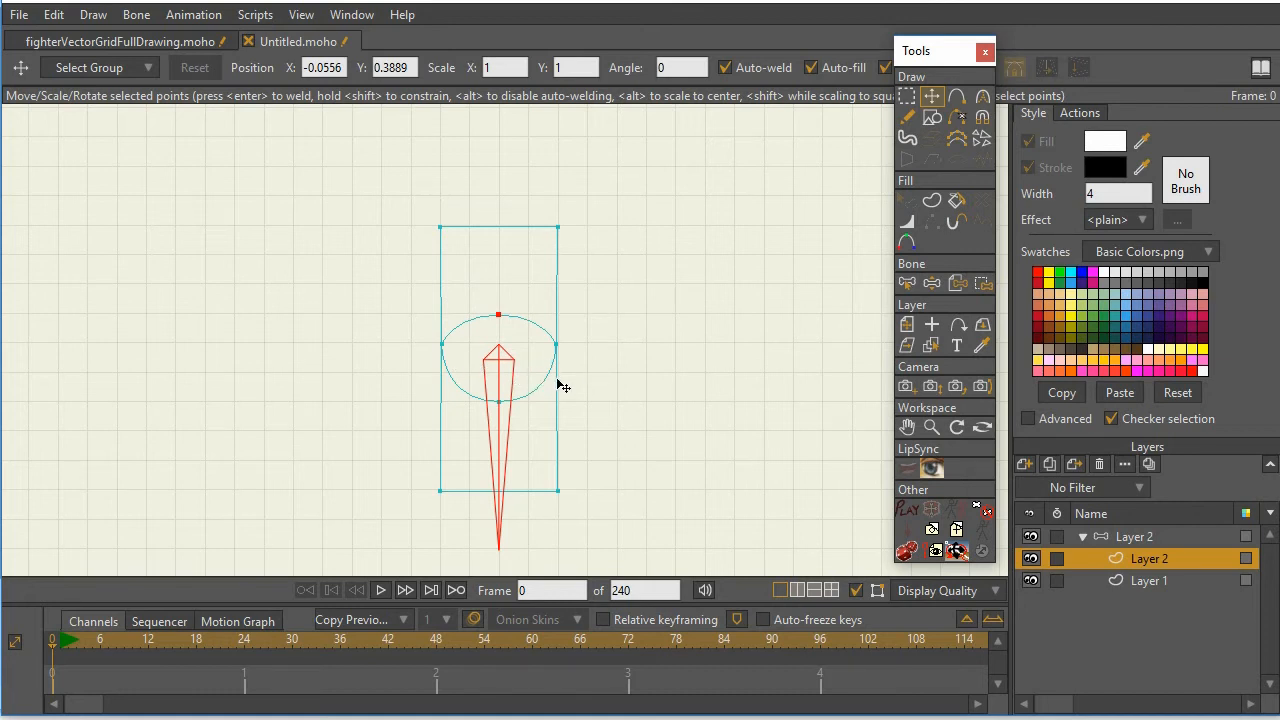
Step: Select the circle's left, right and lowest points and scale them outward about their common centre
click(906, 95)
mouse_move(600, 327)
mouse_down()
mouse_move(431, 337)
mouse_move(480, 413)
mouse_move(614, 341)
mouse_up()
click(931, 96)
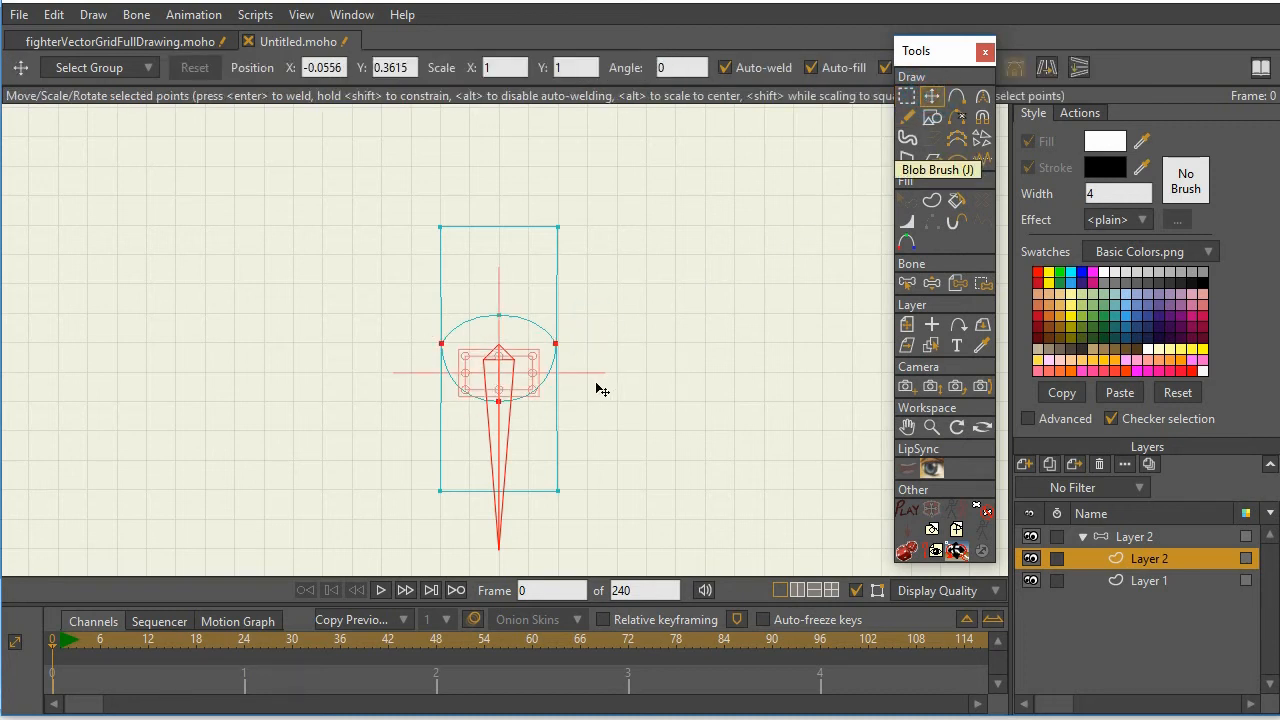
key(alt)
drag(533, 395, 586, 434)
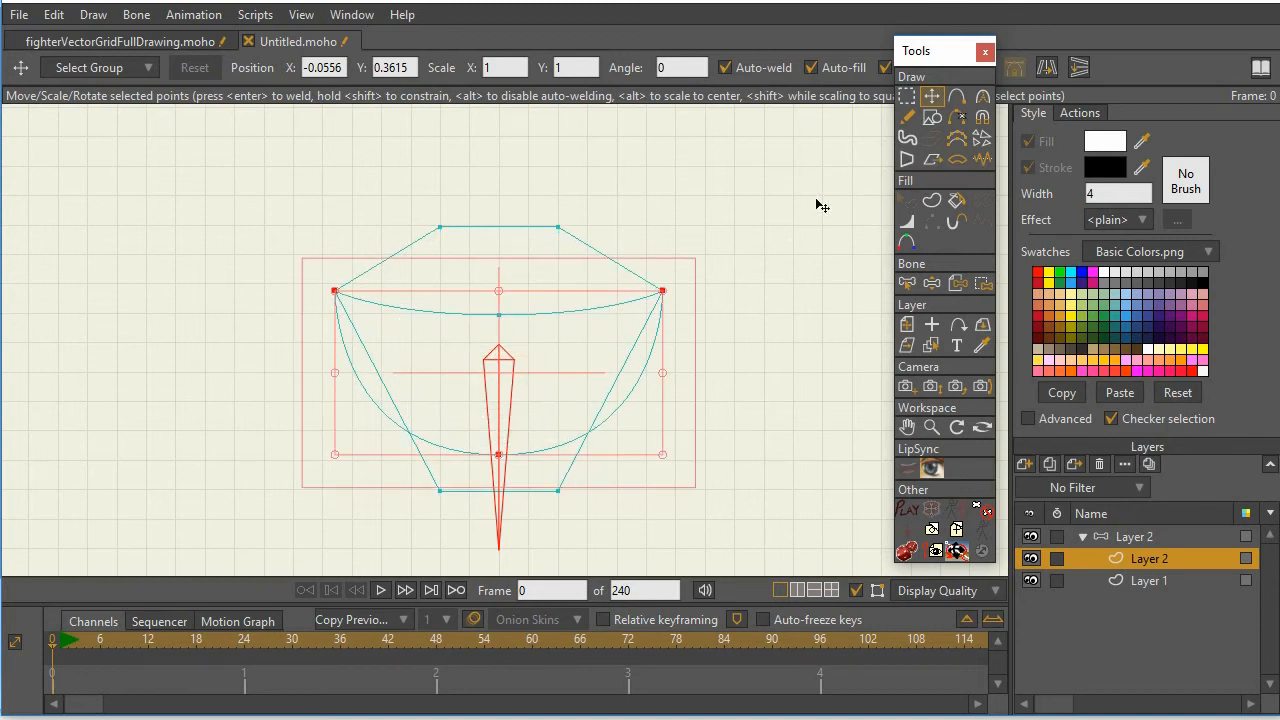
Step: Deselect the points and undo both the outward scaling and the move of the circle's uppermost point
click(906, 96)
click(667, 298)
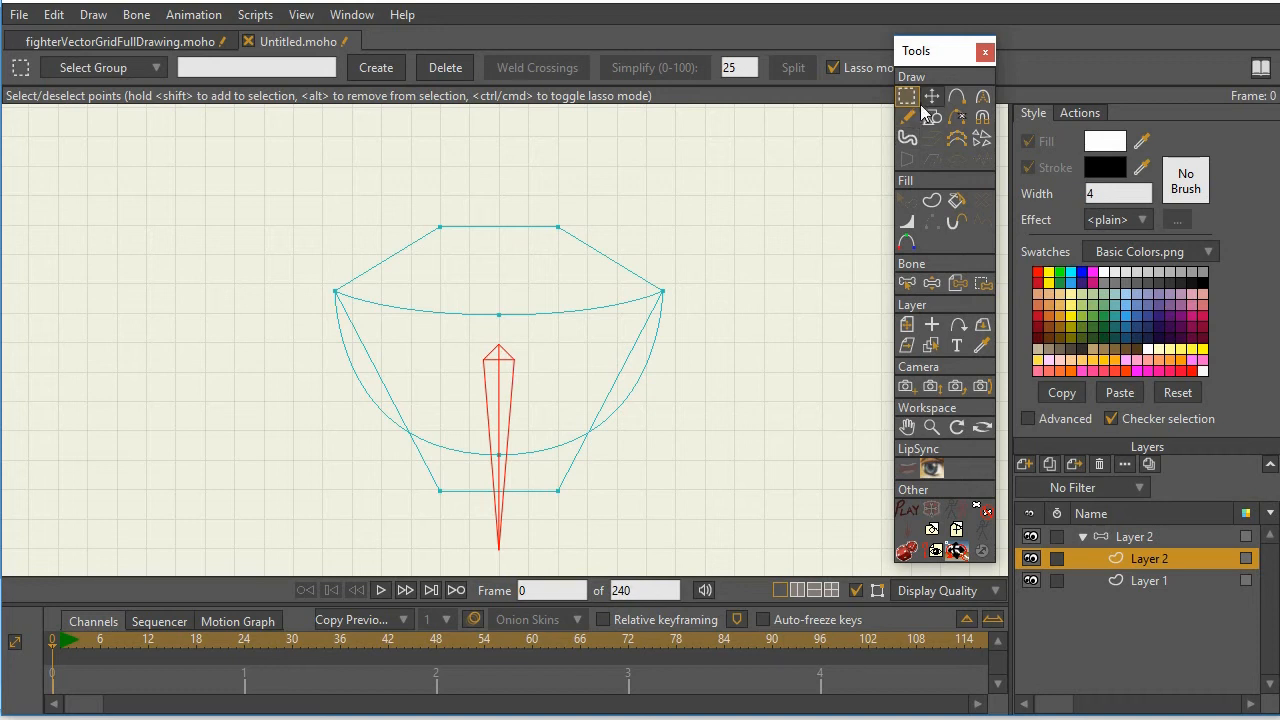
key(ctrl+z)
key(ctrl+z)
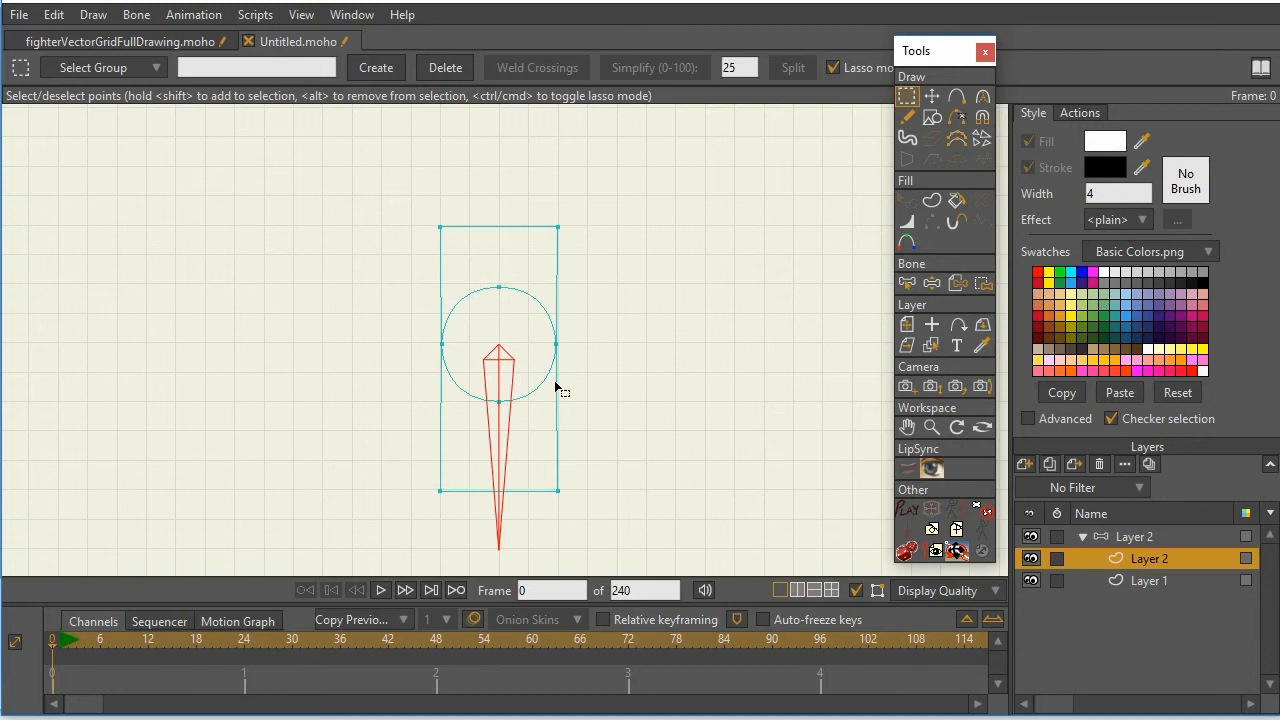
Step: Reselect the whole circle and scale it down further with the Transform Points tool
mouse_move(582, 296)
mouse_down()
mouse_move(445, 283)
mouse_move(509, 413)
mouse_move(580, 292)
mouse_up()
click(931, 96)
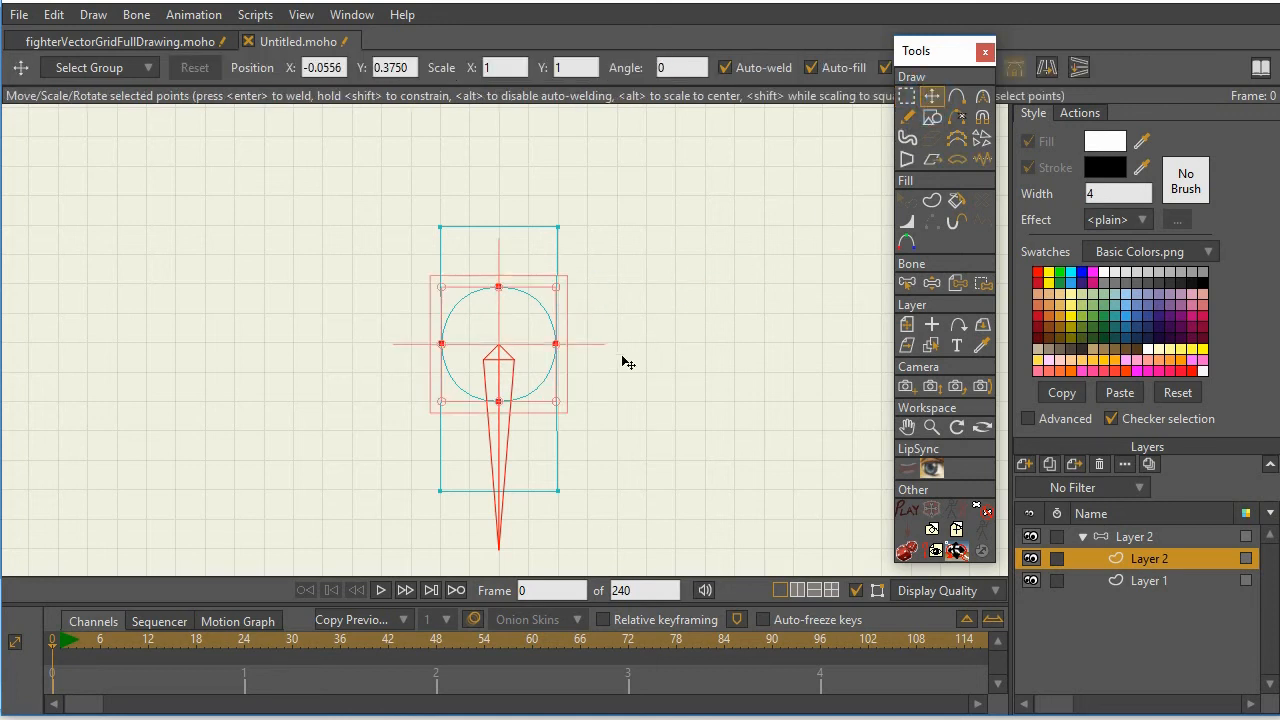
mouse_move(556, 401)
mouse_down()
mouse_move(527, 378)
mouse_move(539, 391)
mouse_up()
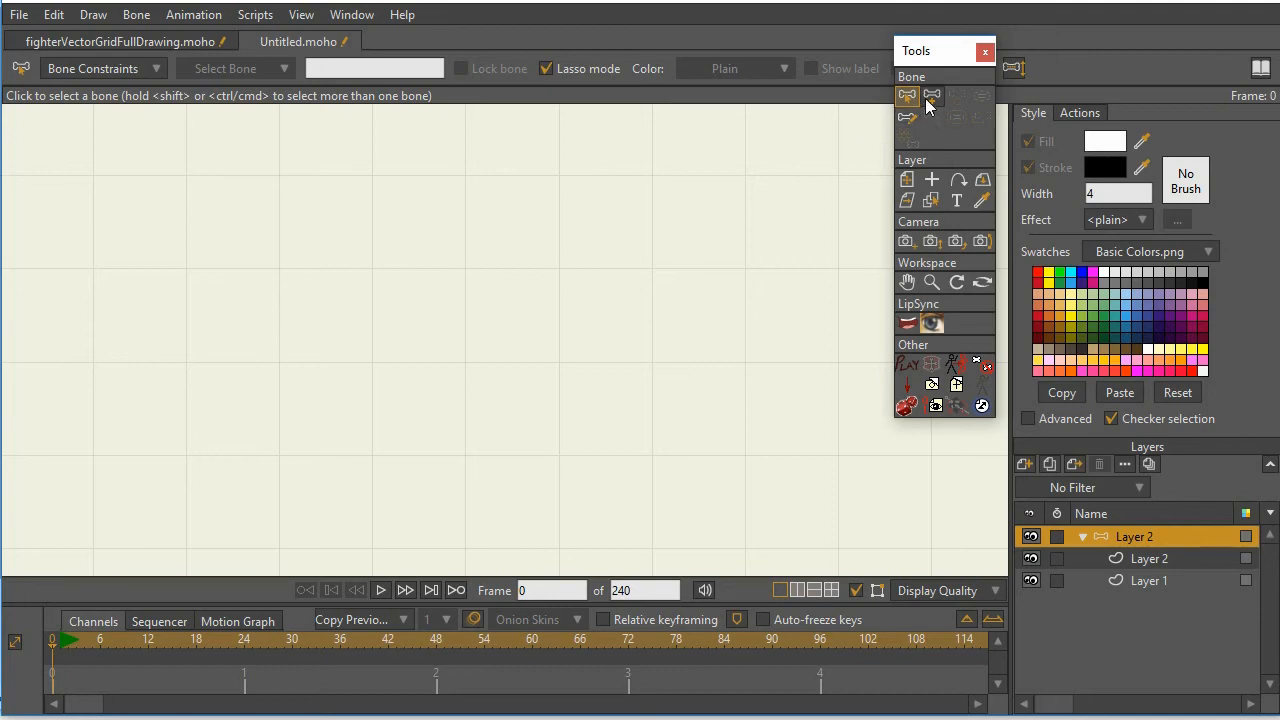
Step: Add a bone pointing straight down on the parent bone layer, starting near a grid intersection
scroll(462, 252, down, 5)
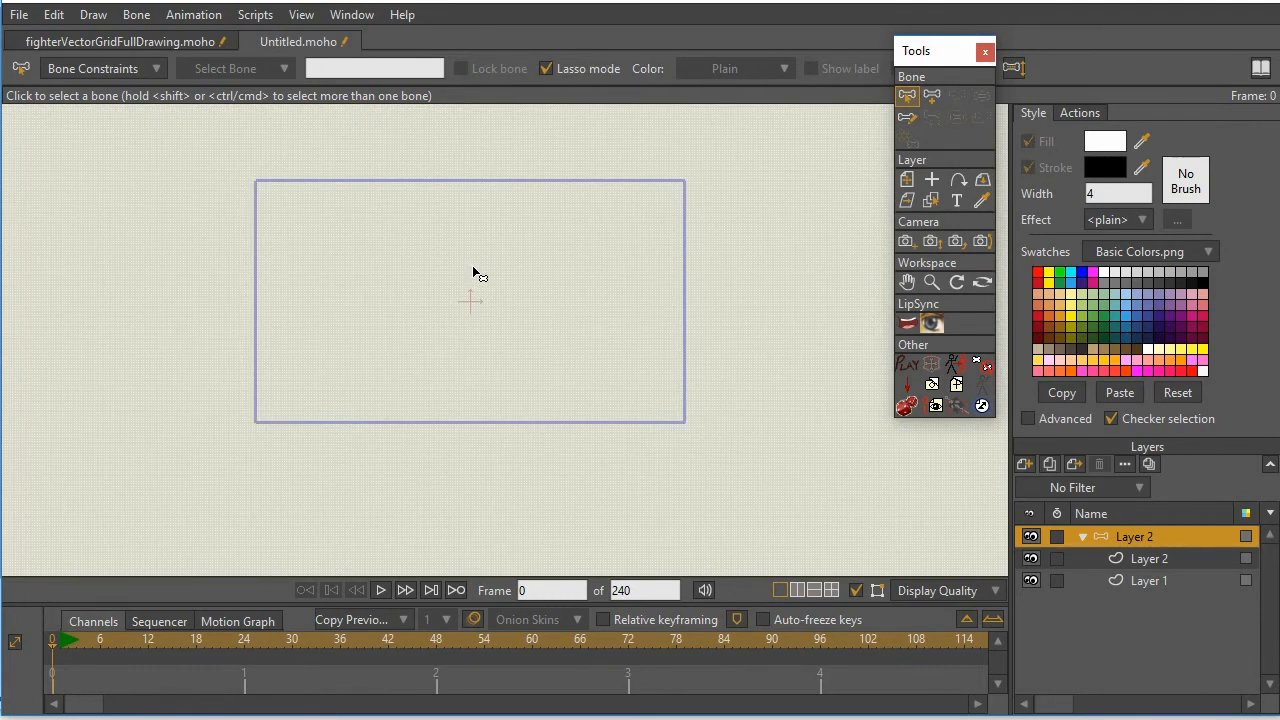
scroll(472, 266, up, 5)
scroll(472, 265, down, 3)
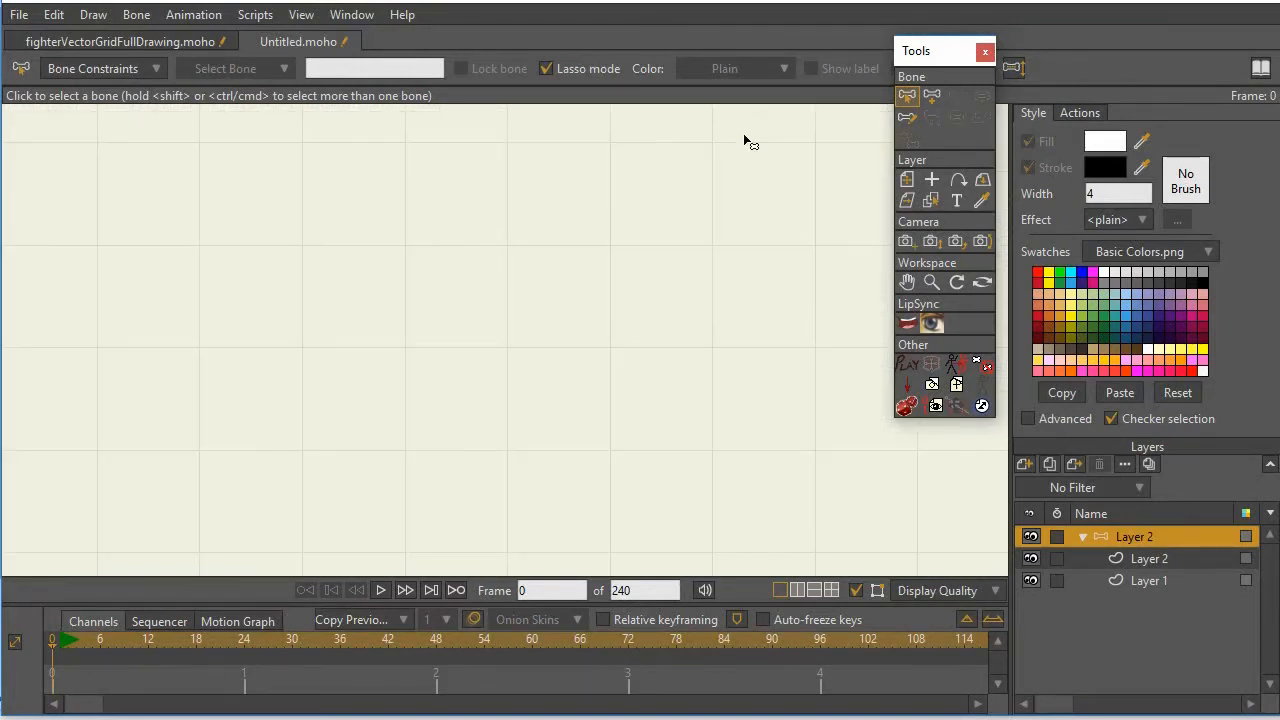
click(932, 96)
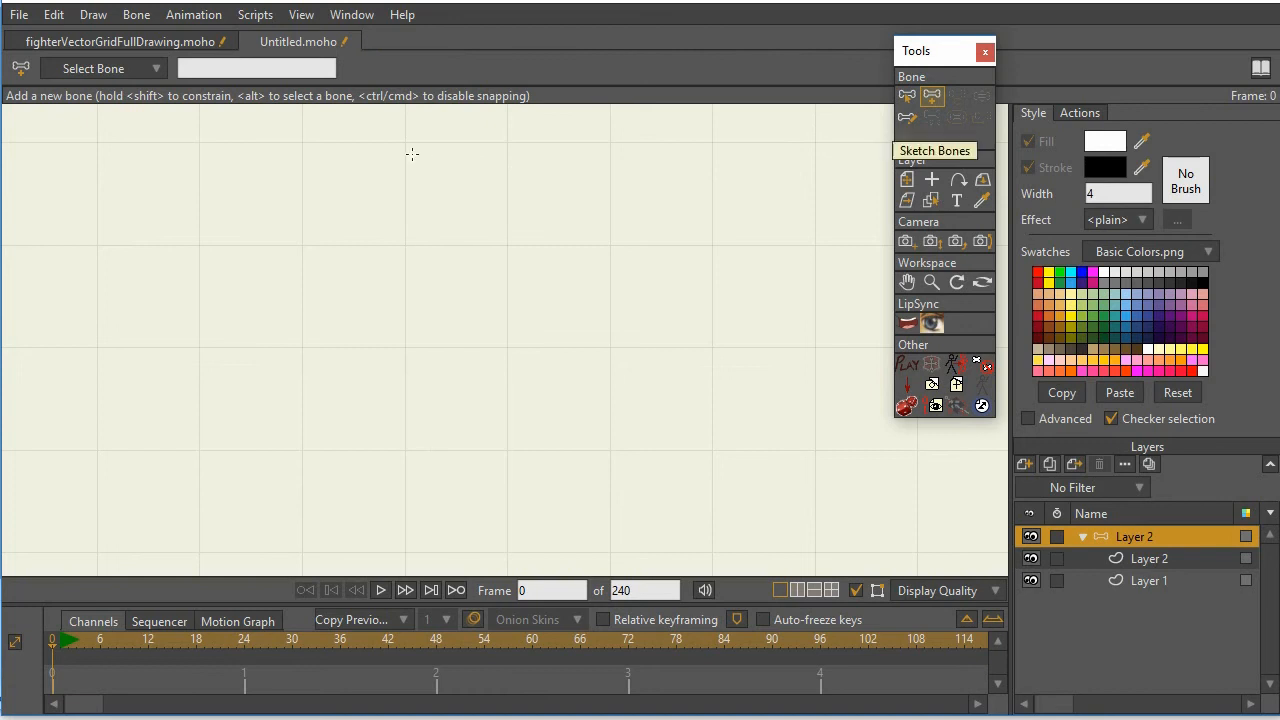
drag(404, 144, 375, 463)
drag(491, 226, 594, 437)
Step: Examine how the bone's base lines up with the grid and check the bone layer's transform values
scroll(512, 311, up, 3)
scroll(590, 420, up, 2)
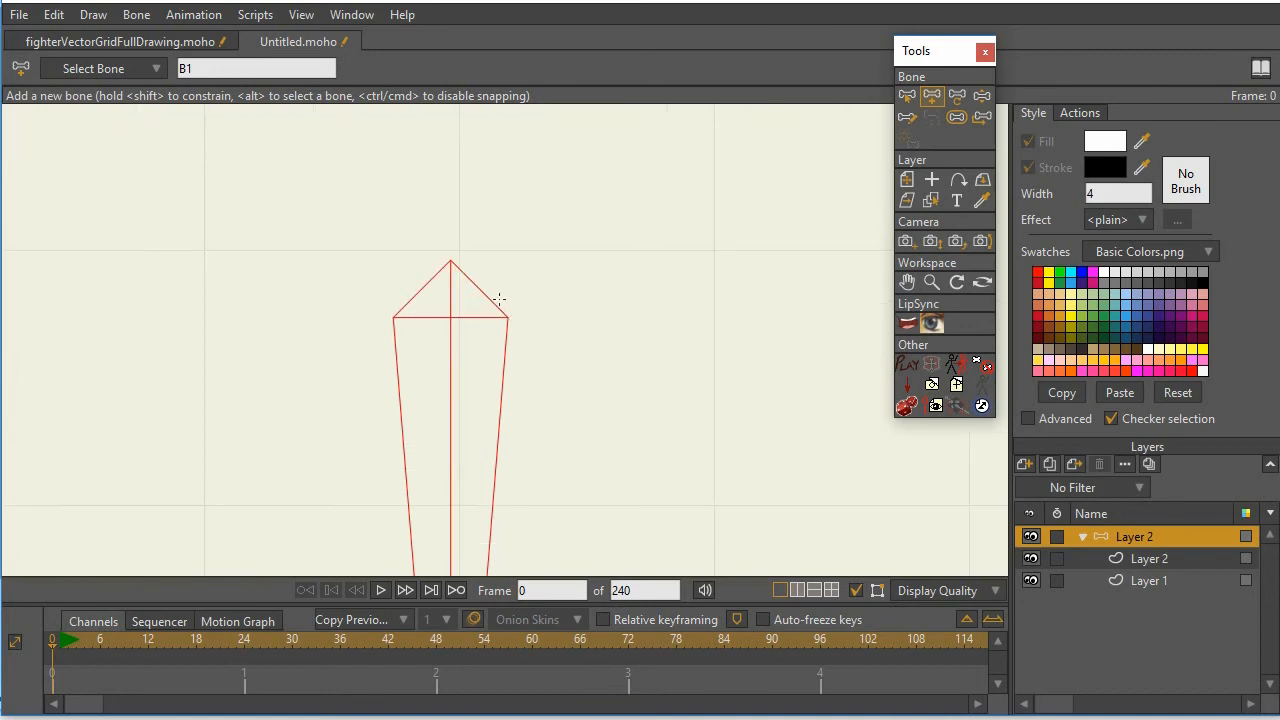
scroll(560, 310, down, 4)
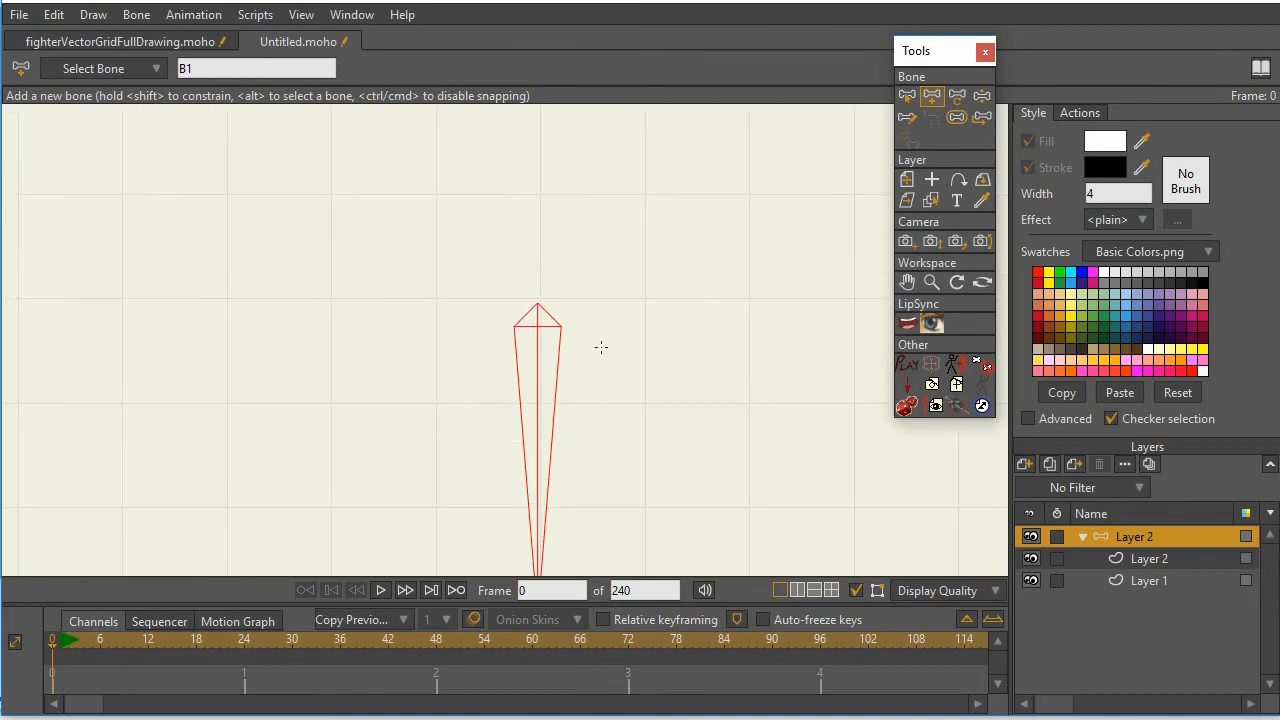
click(906, 179)
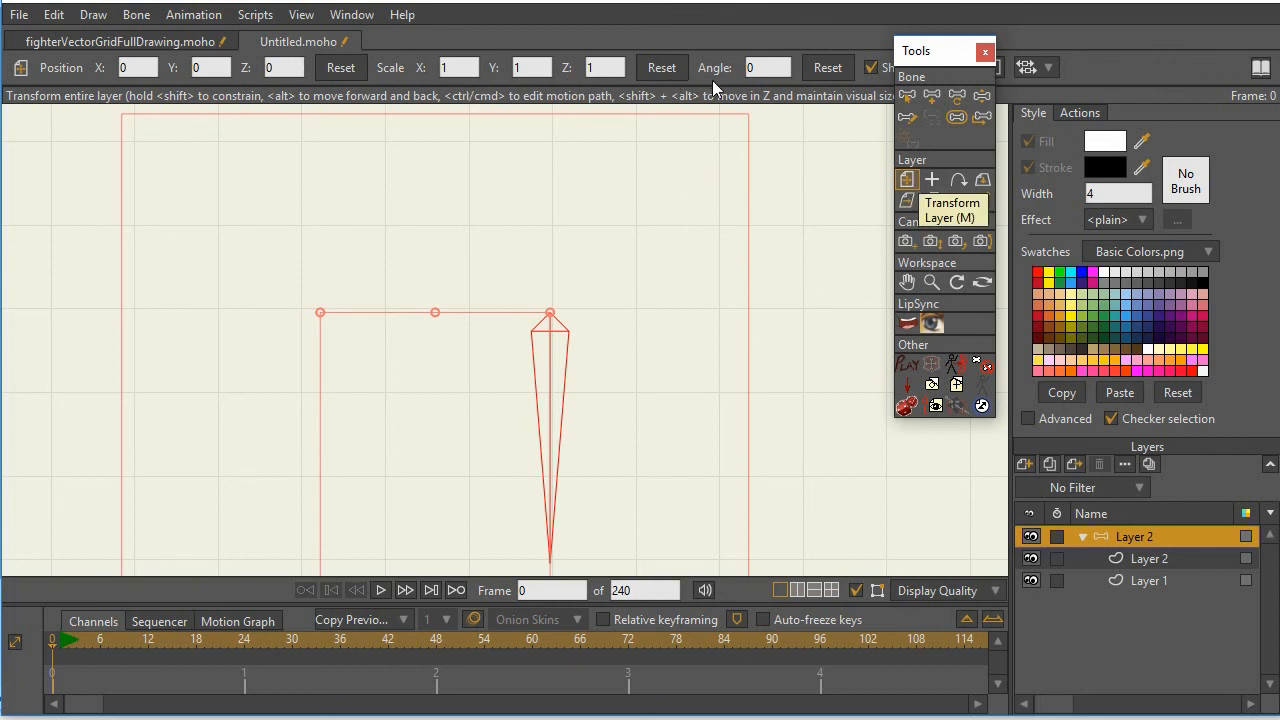
Step: Compare the grid and bone position between the child vector layer and the parent bone layer, including around the layer origin
click(1143, 560)
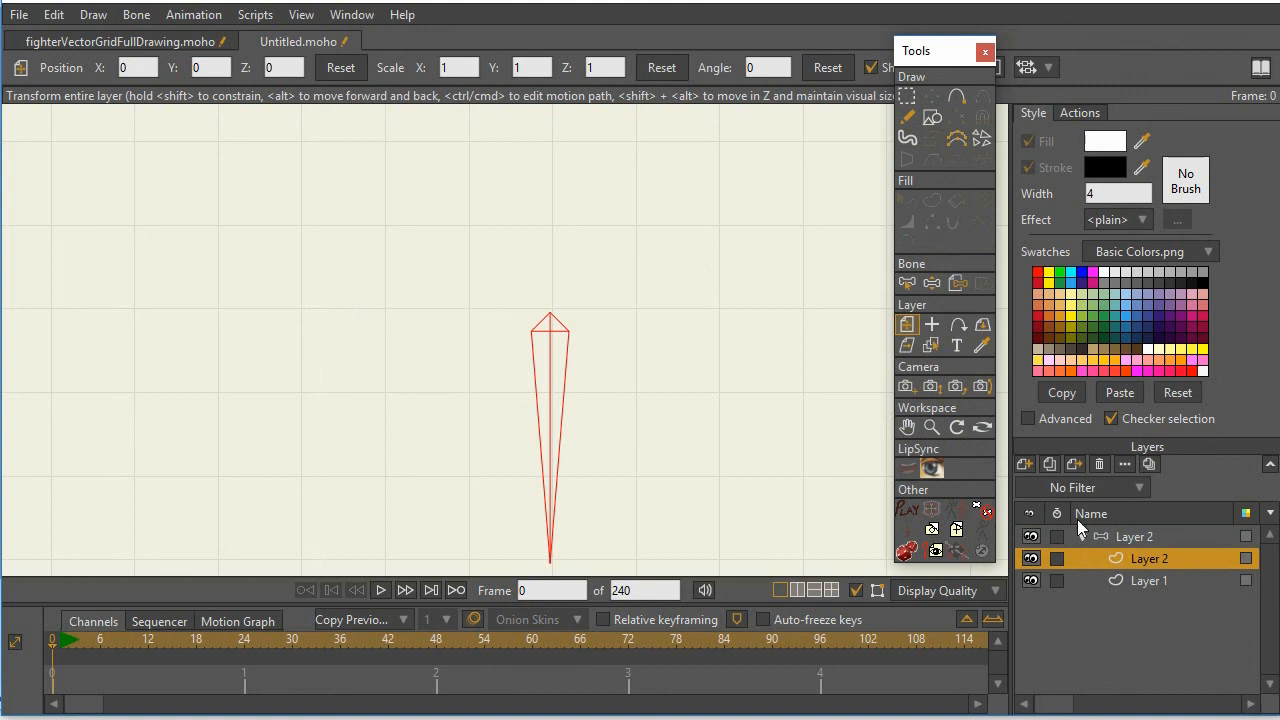
scroll(681, 314, down, 3)
drag(680, 316, 566, 255)
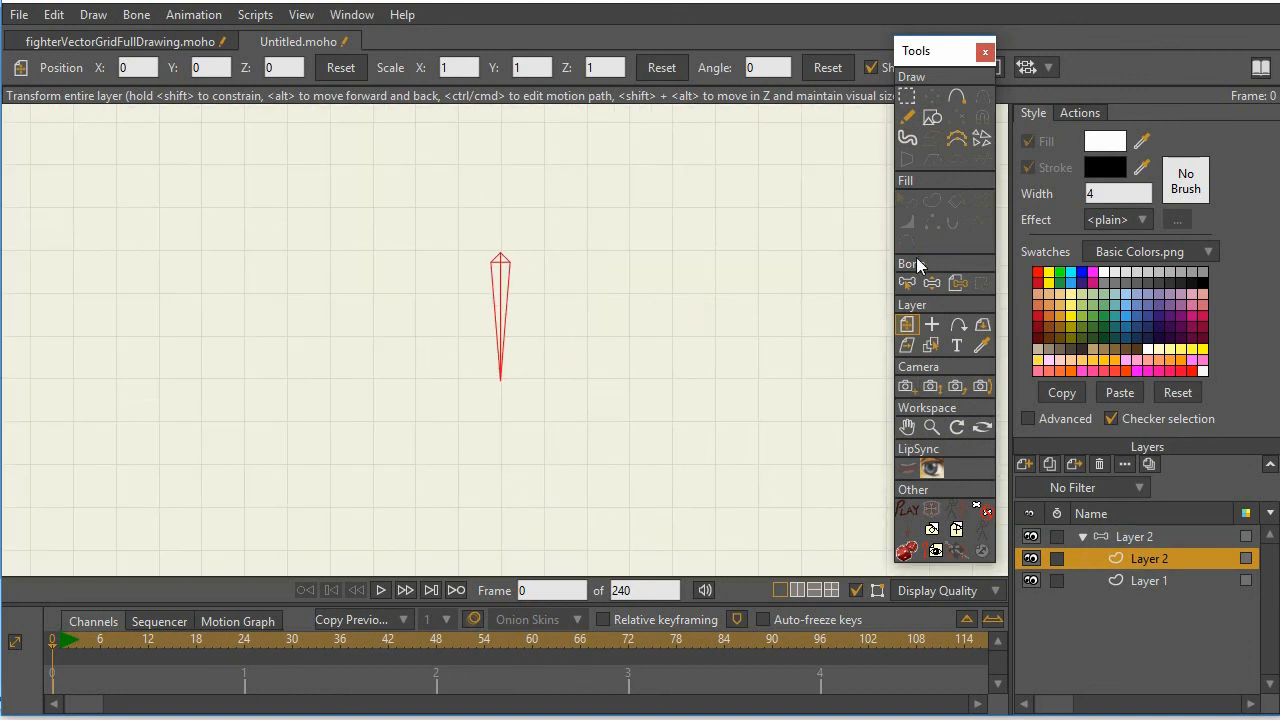
click(1138, 536)
drag(634, 392, 611, 271)
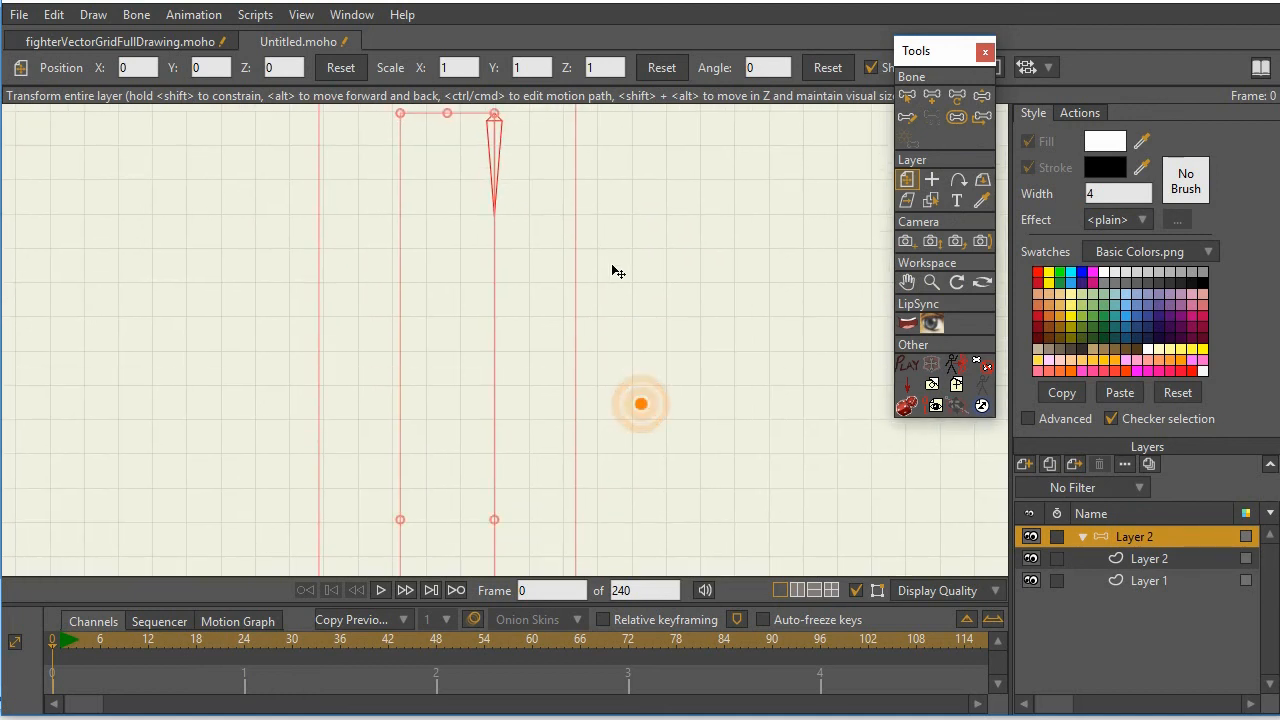
drag(657, 417, 651, 263)
drag(643, 449, 640, 351)
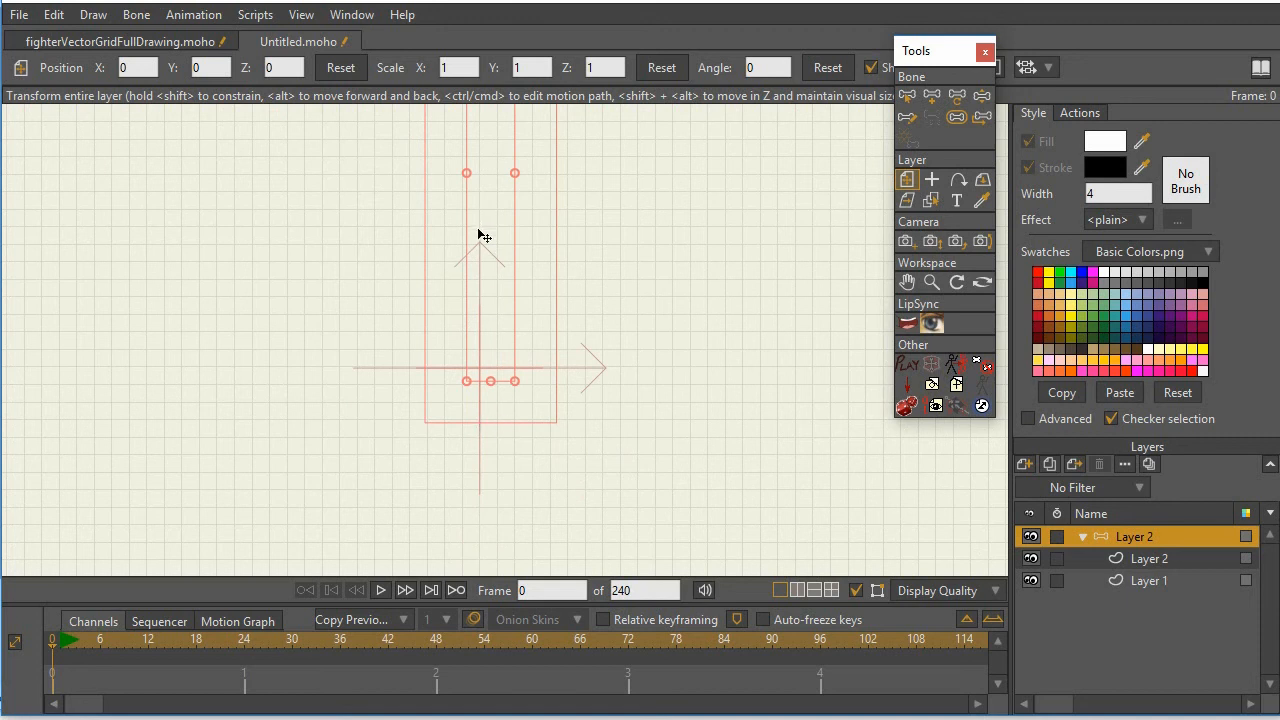
Step: Flip the child vector layer Layer 2 horizontally, moving the floating tool palette aside and back
click(1170, 558)
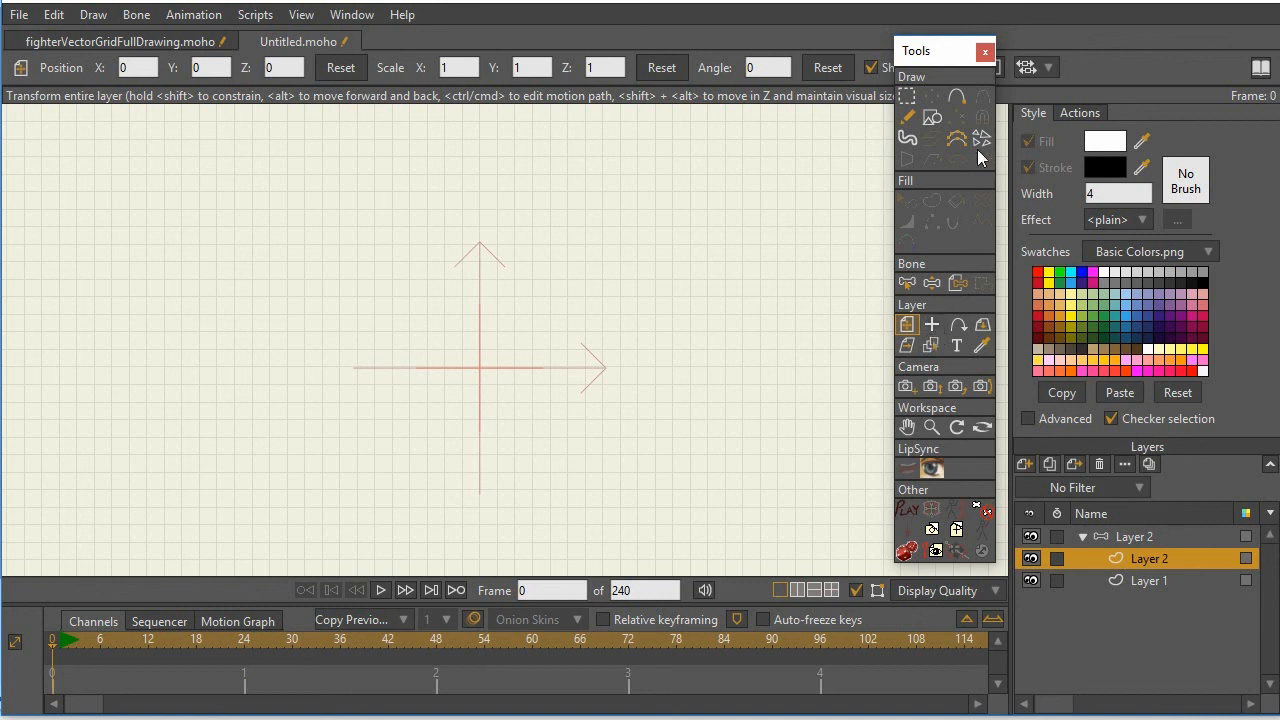
drag(945, 55, 1081, 66)
click(963, 68)
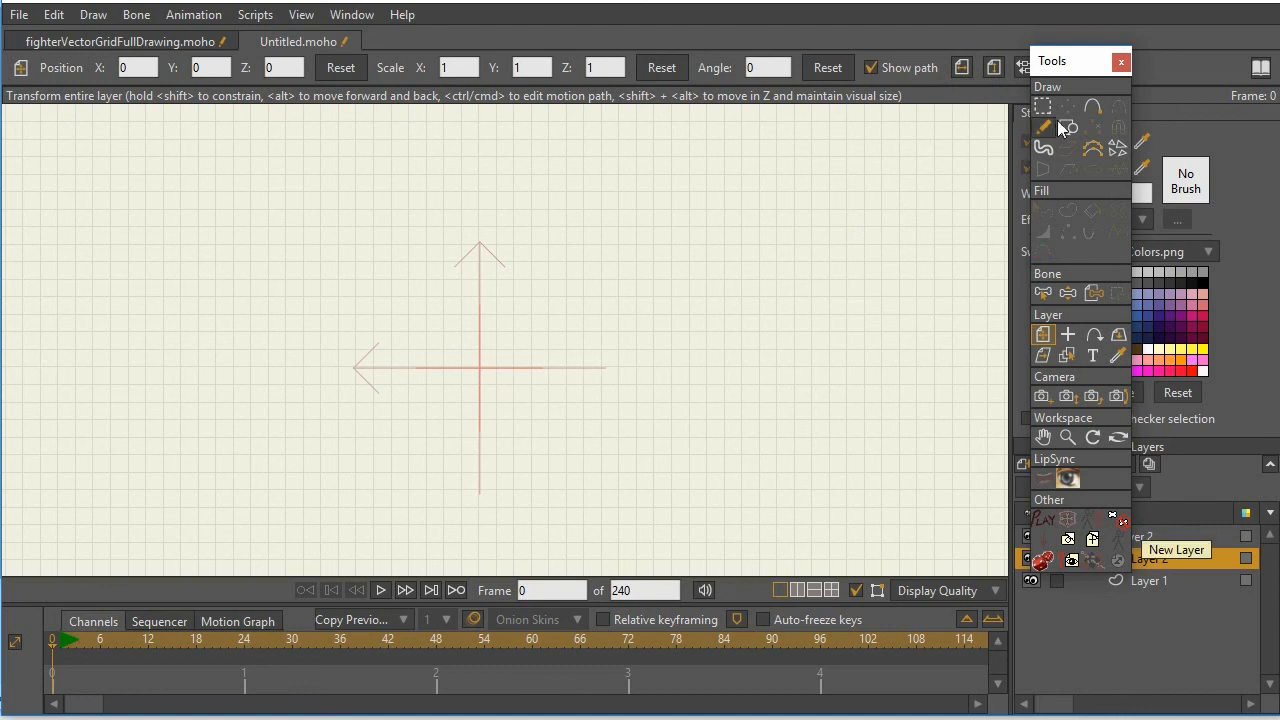
drag(1062, 62, 927, 48)
Step: Examine how the flipped vector layer's grid lines up with the base of the bone
scroll(624, 213, up, 3)
drag(620, 252, 722, 412)
drag(577, 243, 744, 493)
drag(410, 228, 690, 315)
scroll(666, 306, down, 3)
scroll(674, 320, up, 6)
drag(607, 224, 644, 351)
scroll(639, 344, up, 2)
drag(607, 307, 687, 370)
scroll(684, 369, up, 1)
drag(626, 341, 659, 361)
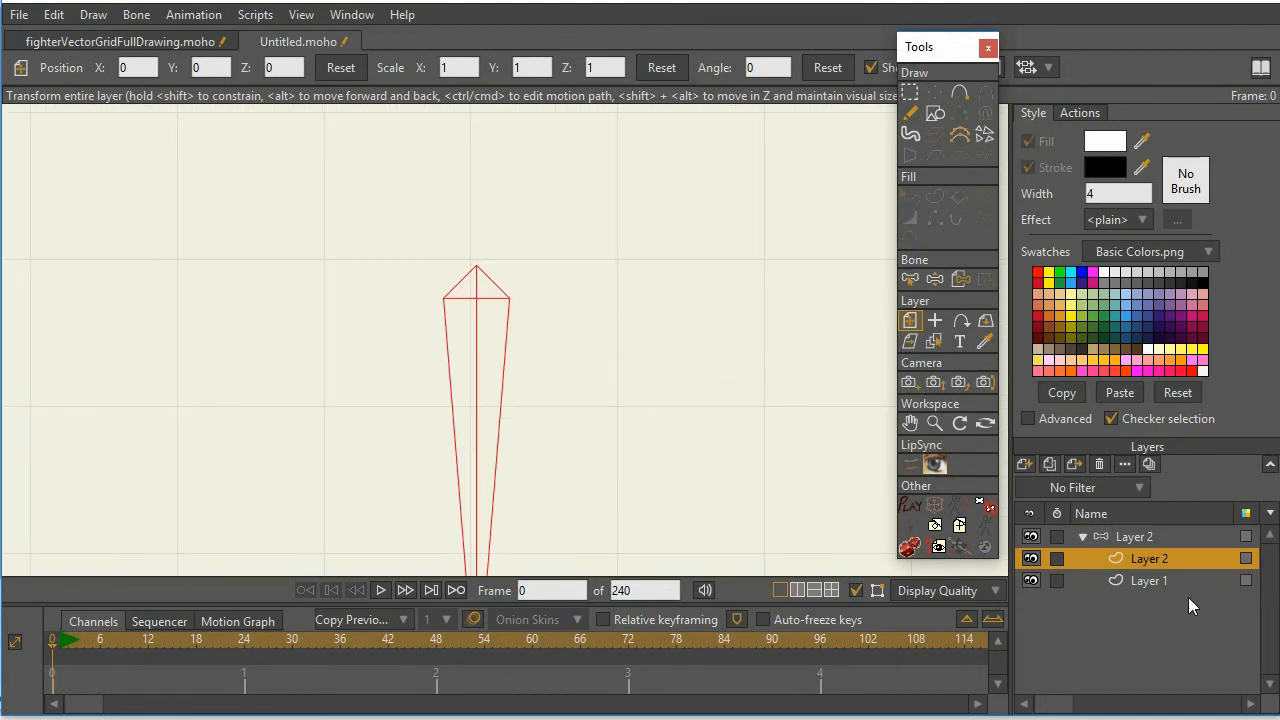
Step: Switch between the parent bone layer and the flipped vector layer to compare their grid positions at the bone's base
click(1158, 538)
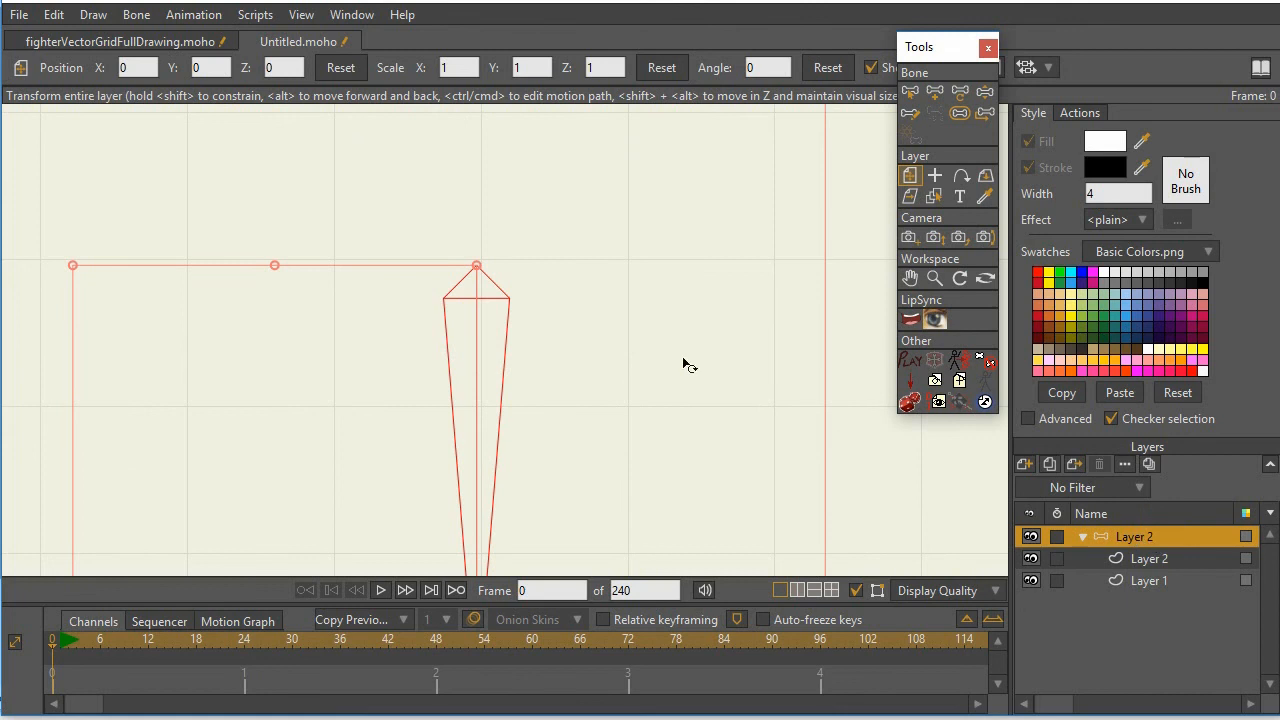
scroll(520, 328, up, 2)
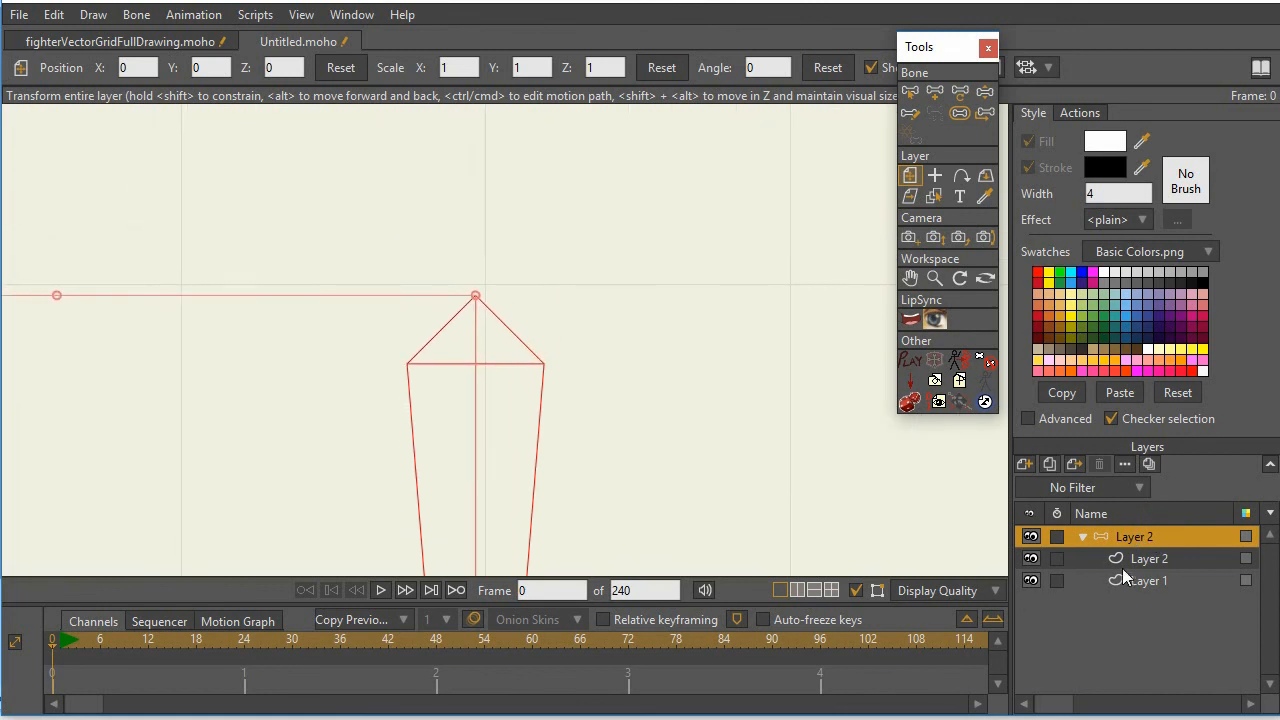
click(1182, 563)
click(1150, 536)
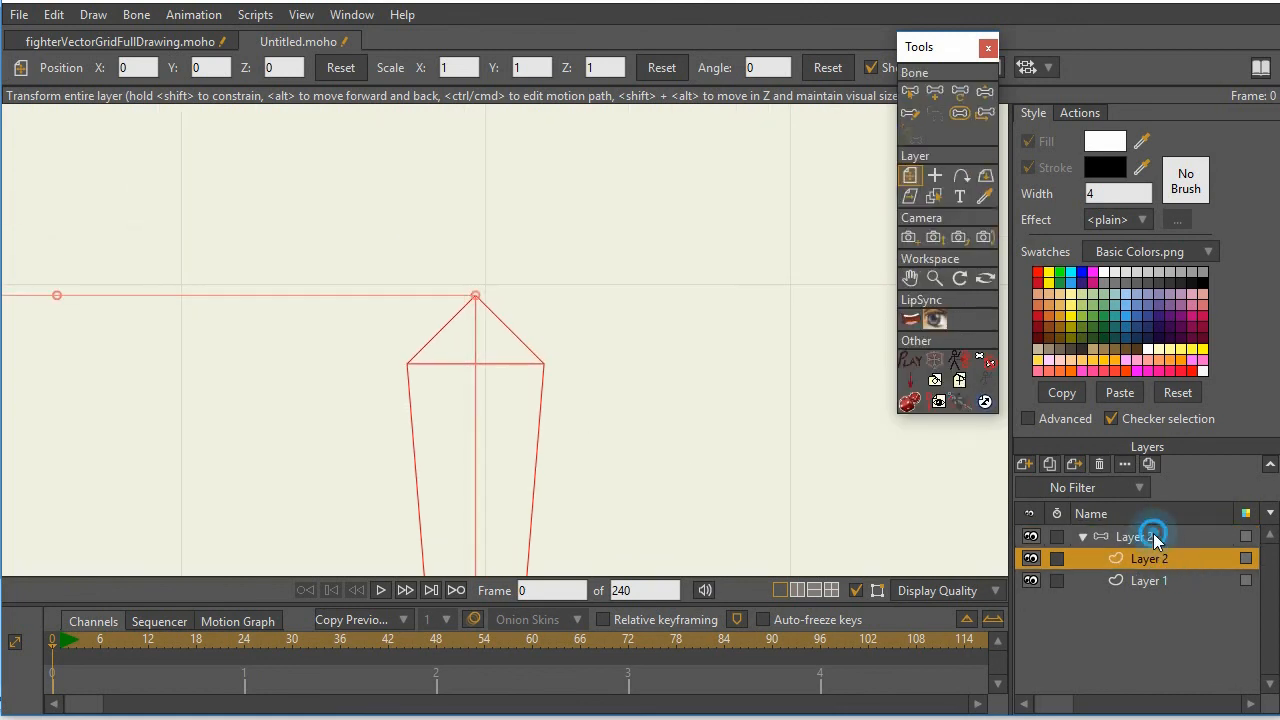
click(1152, 559)
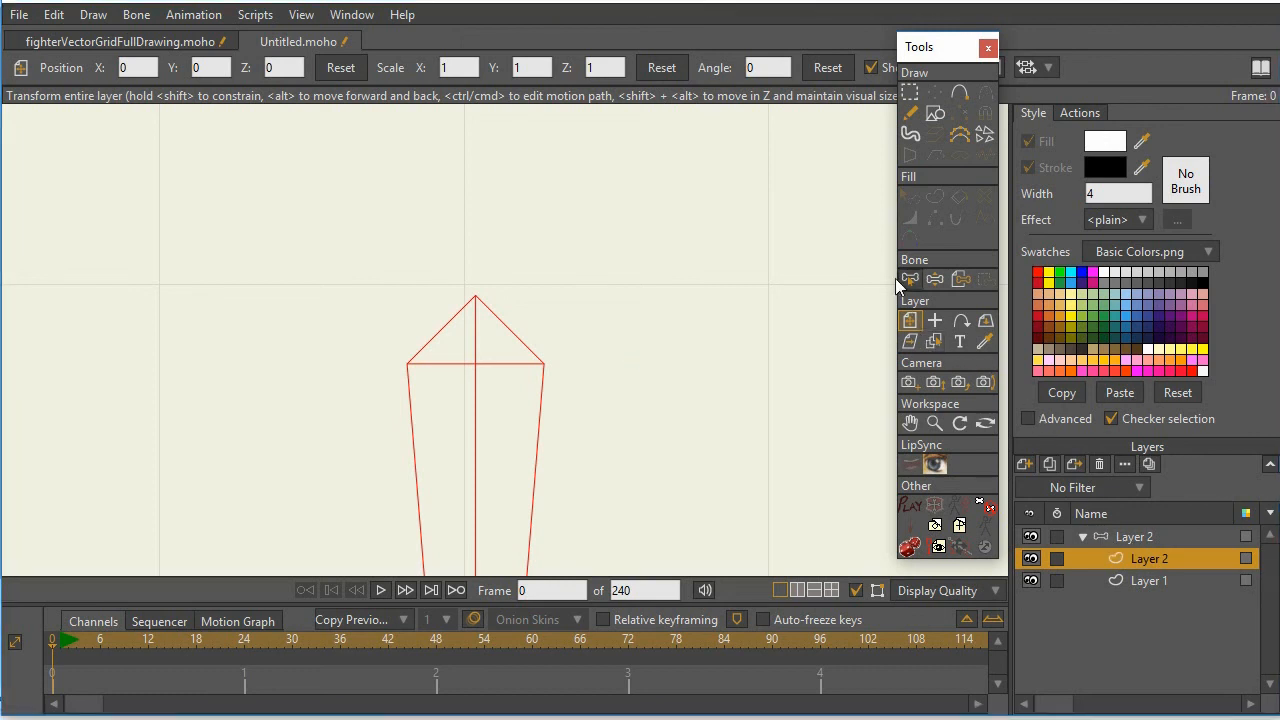
Step: Flip the child vector layer horizontally again to restore its original orientation, keeping the tool palette clear of the options
drag(933, 48, 1126, 80)
click(957, 67)
drag(1124, 80, 862, 45)
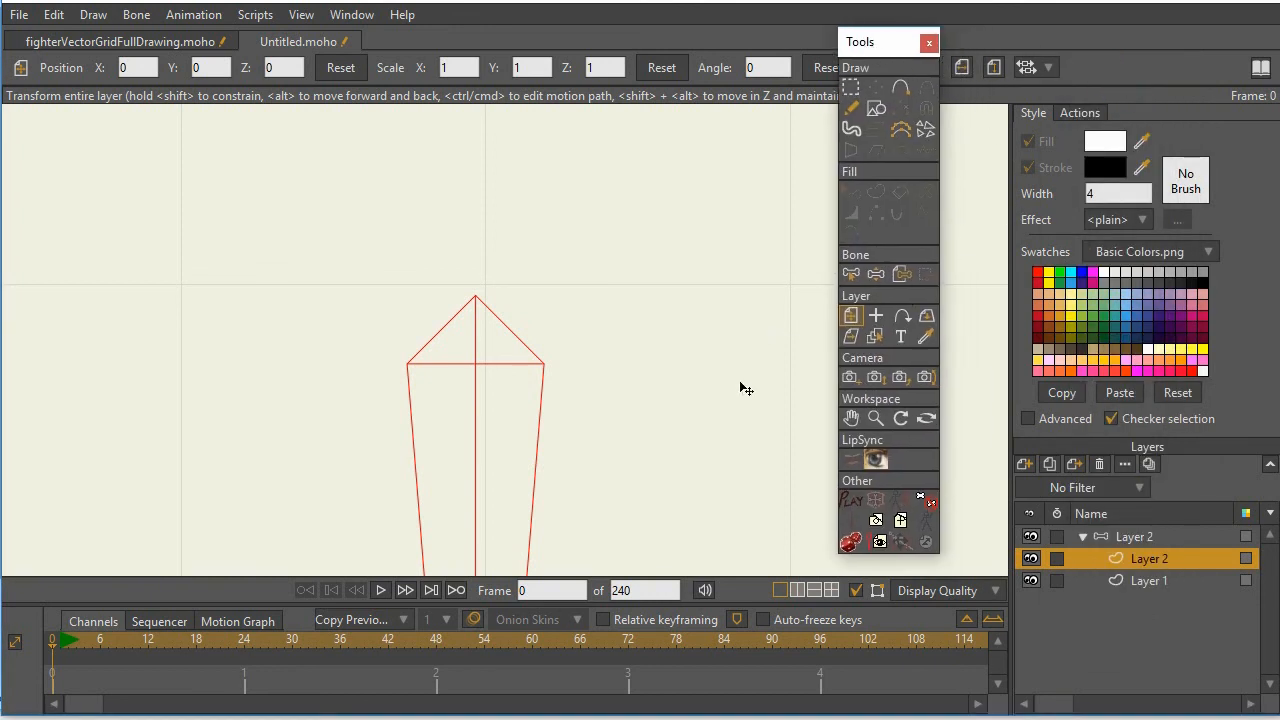
Step: Examine the unflipped vector layer's origin in relation to the bone and the grid
scroll(740, 400, down, 10)
drag(712, 439, 553, 136)
scroll(560, 198, down, 5)
scroll(578, 273, down, 1)
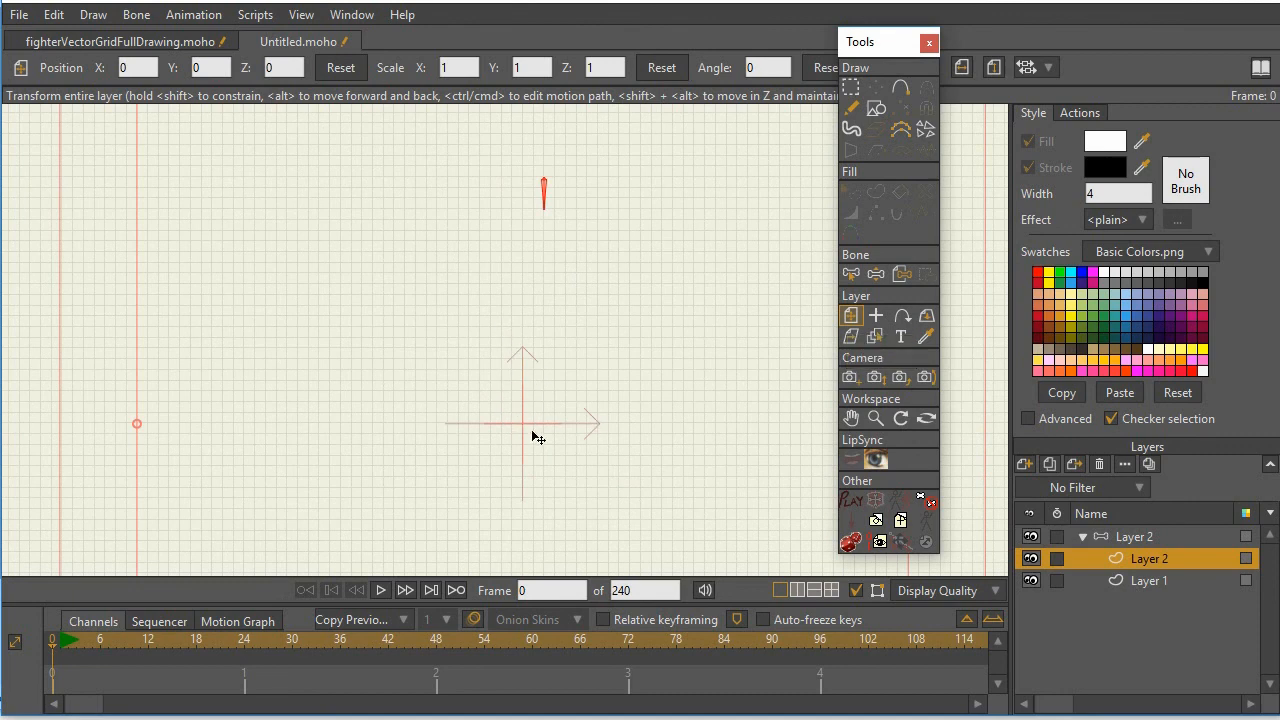